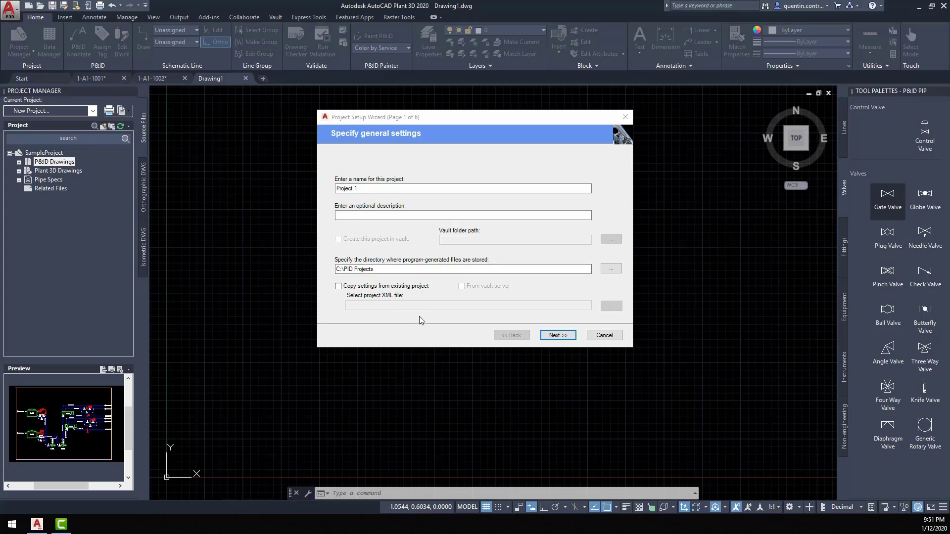
Step: Set the project units to Metric with inch diameters (Mixed Metric) and reach the P&ID settings page
click(558, 335)
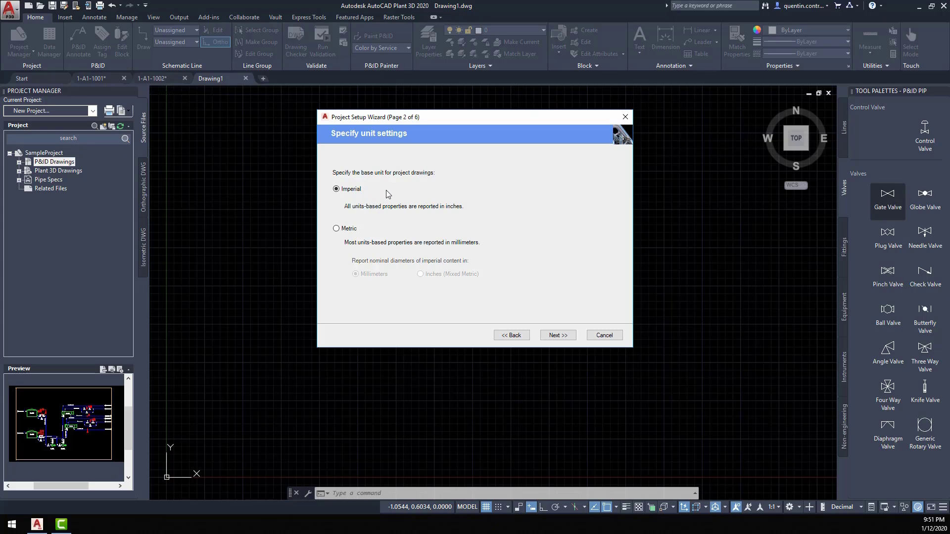
click(553, 337)
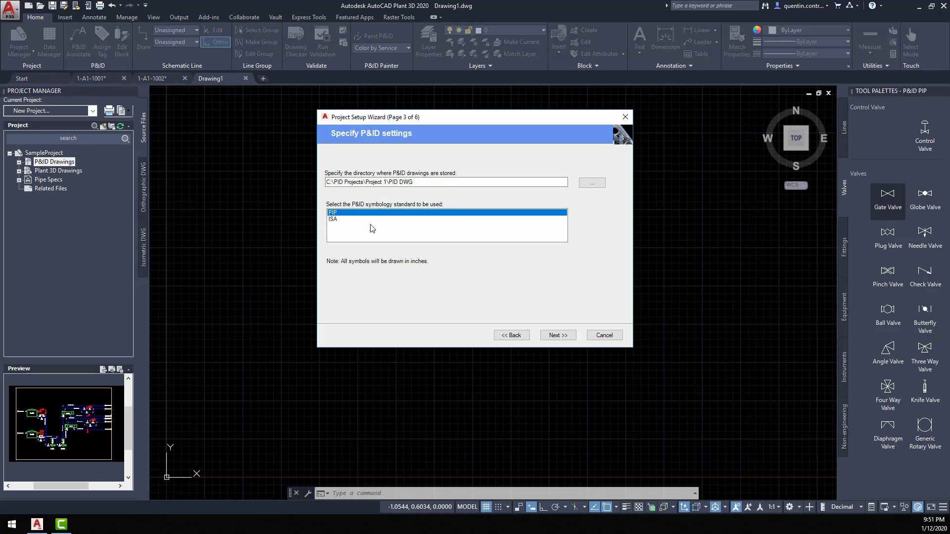
click(511, 335)
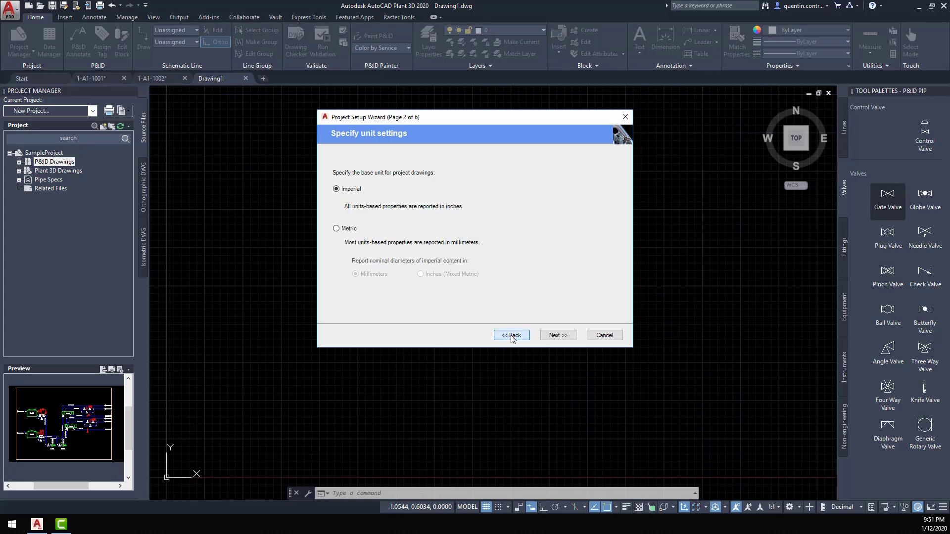
click(336, 228)
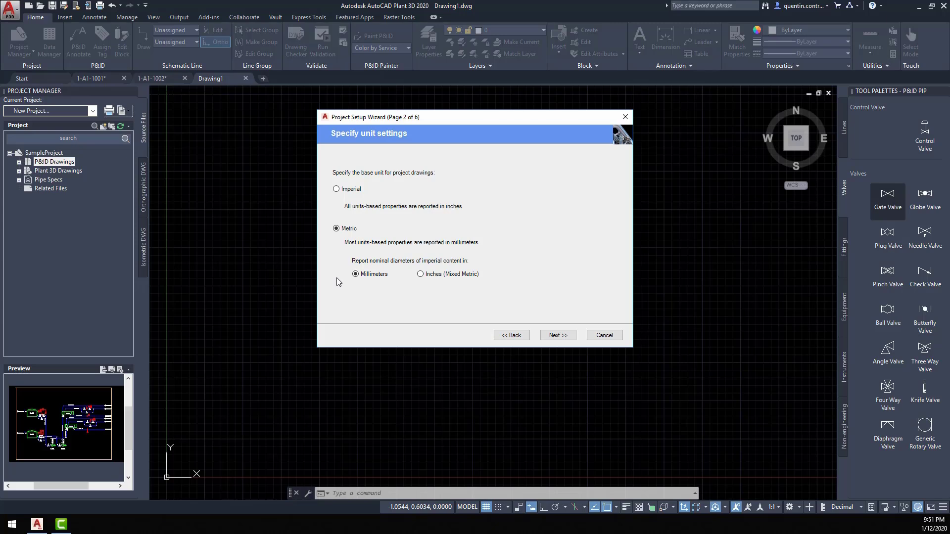
click(556, 335)
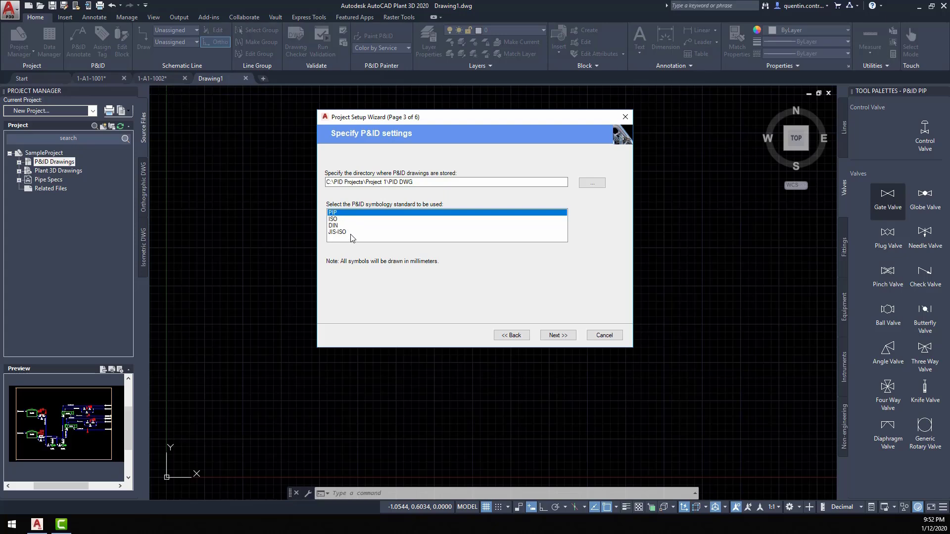
Step: Recheck the unit page, return to P&ID settings with PIP symbology, and begin cancelling the wizard
click(511, 335)
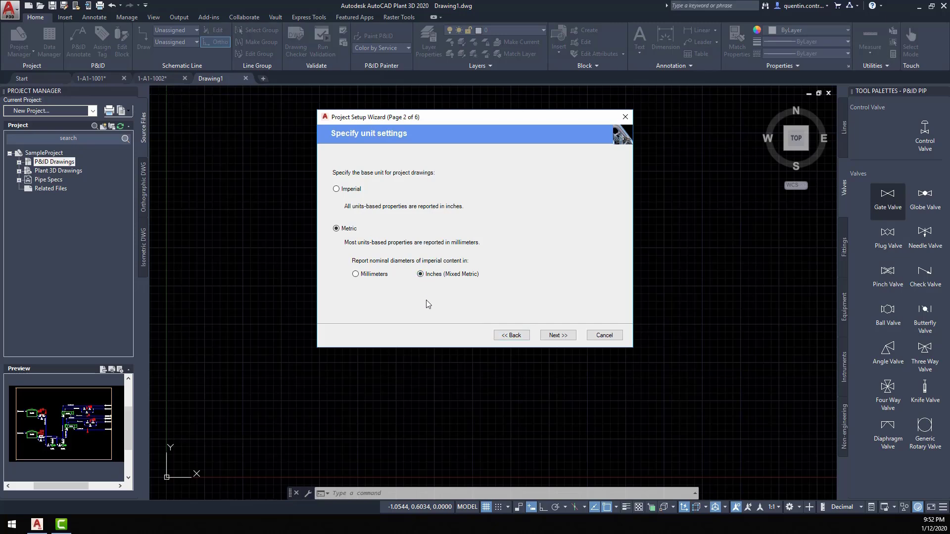
click(556, 335)
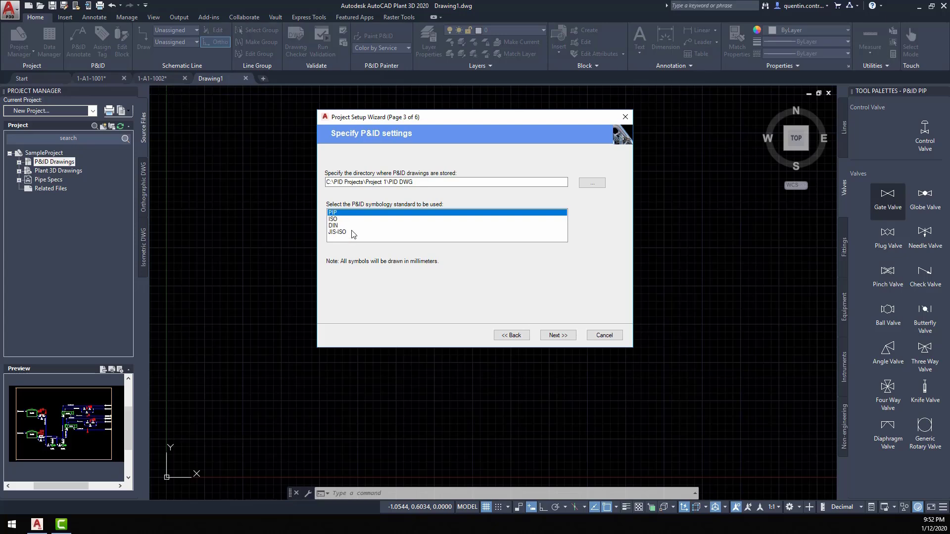
click(601, 337)
Step: Abandon the new project and display SampleProject P&ID drawing 1-A1-1002 after 1-A1-1001
click(491, 254)
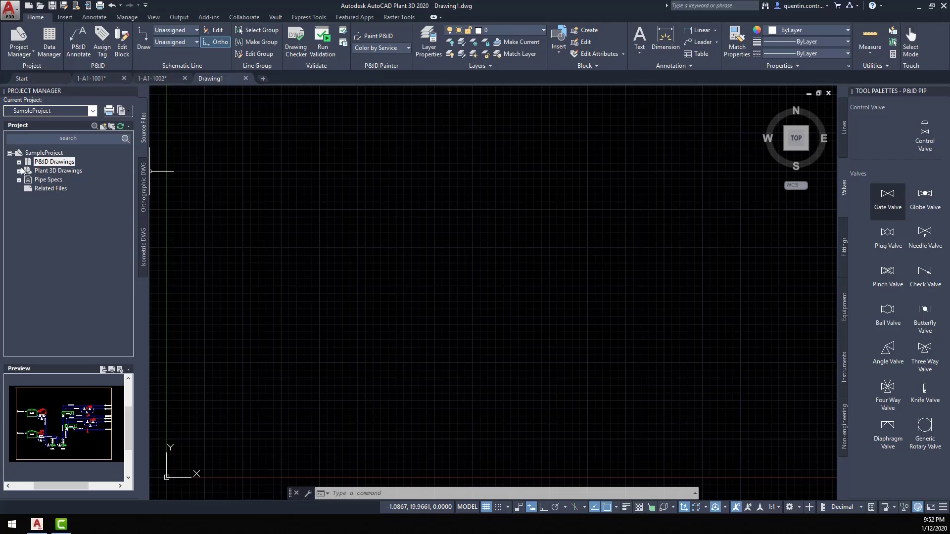
click(97, 79)
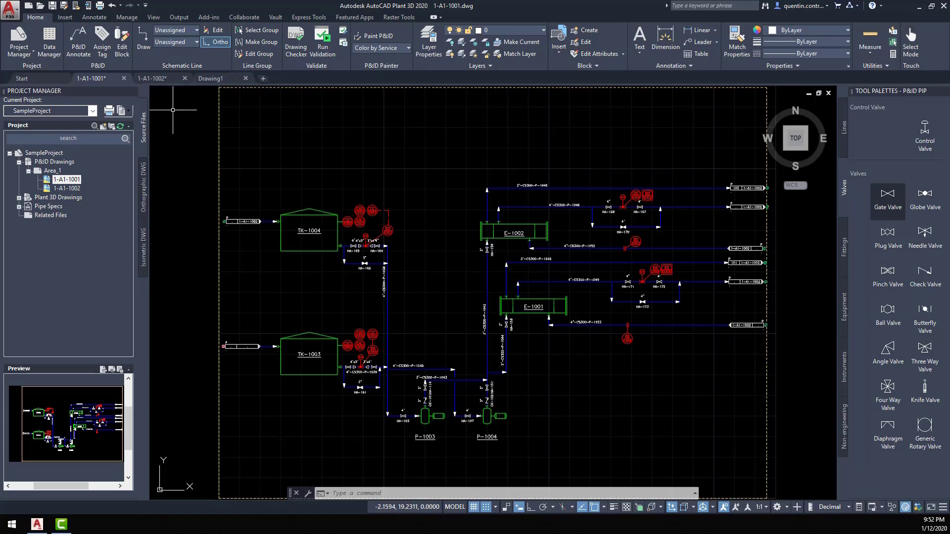
click(158, 80)
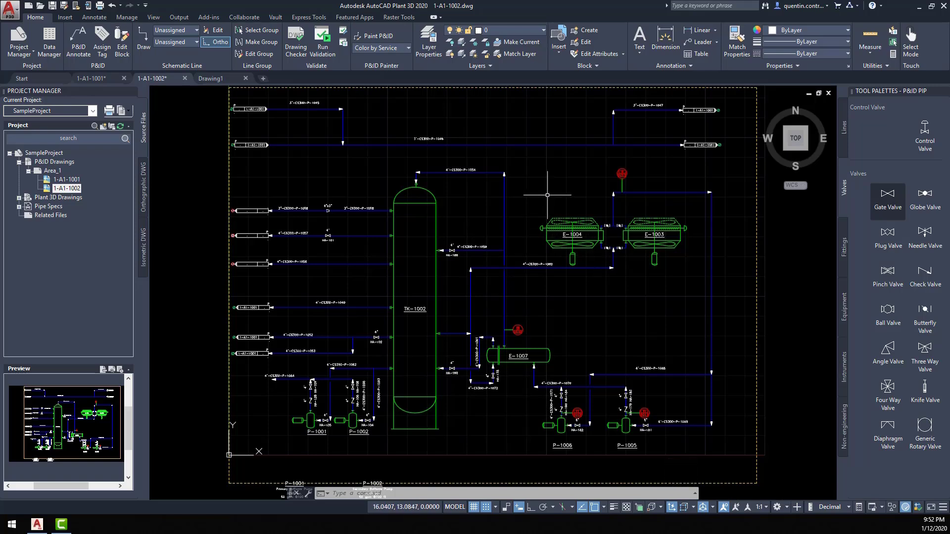
click(787, 507)
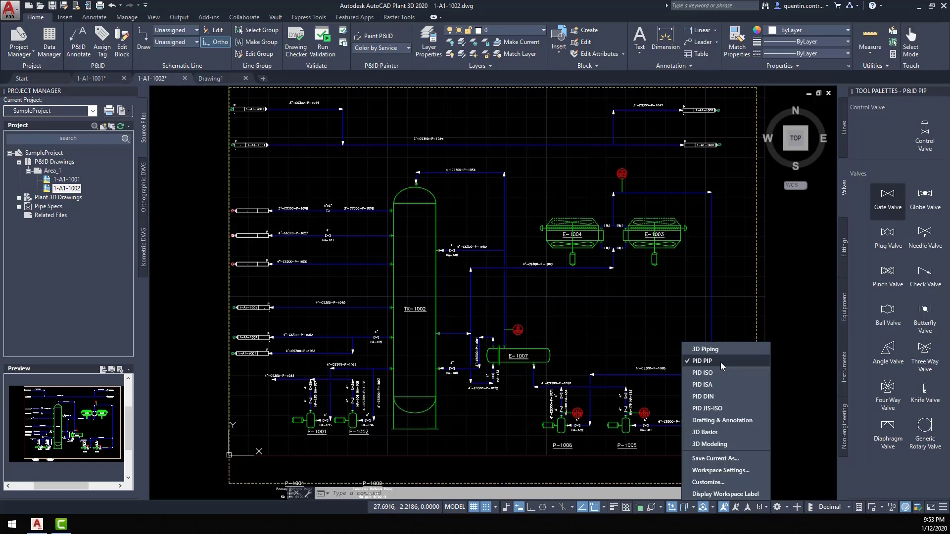
Step: Keep the PID PIP workspace and show the Lines palette of pipe and instrument line types
click(632, 319)
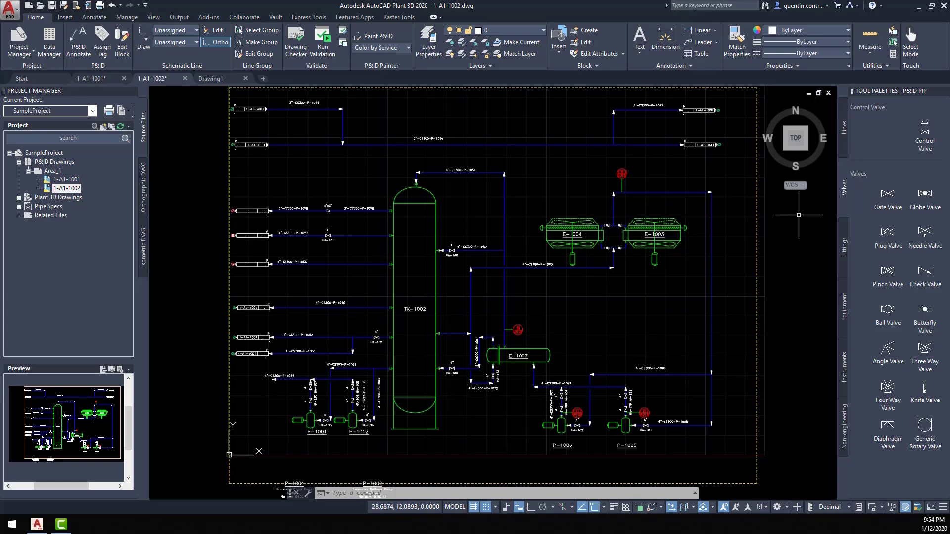
click(846, 140)
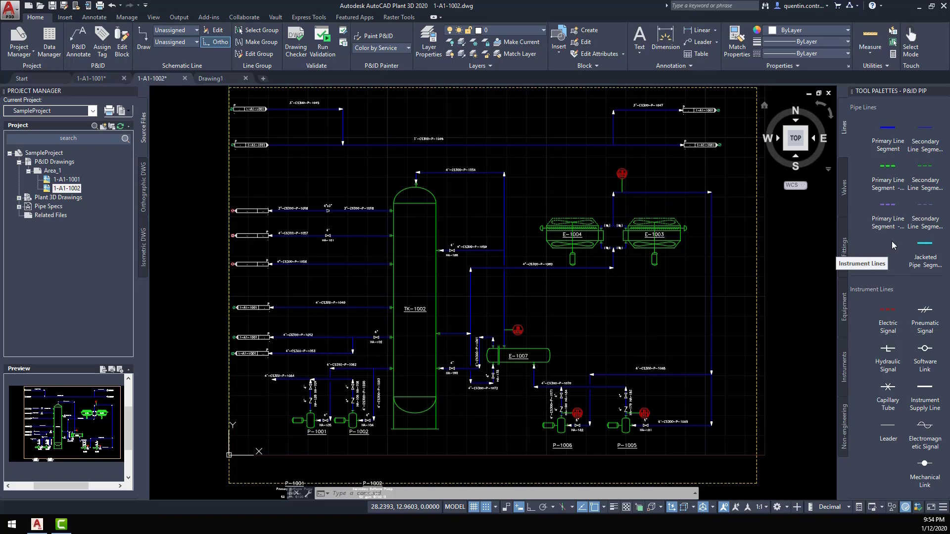
Step: Browse the Valves, Fittings, Equipment, Instruments and Non-engineering palette tabs in turn
click(844, 192)
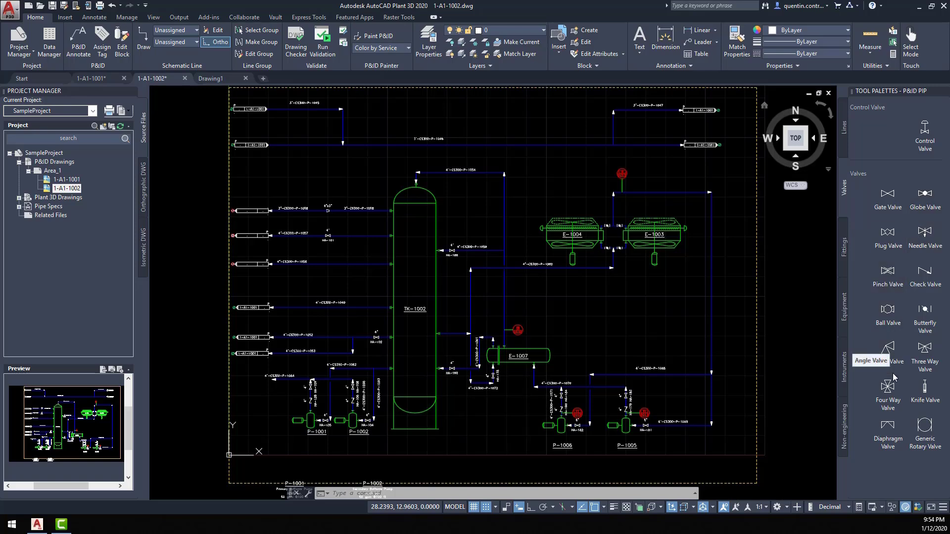
click(845, 252)
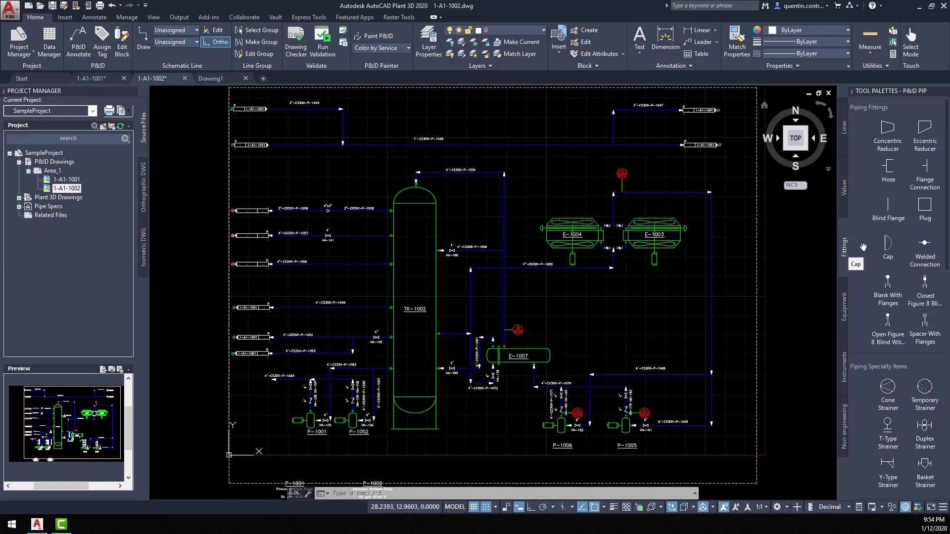
click(844, 317)
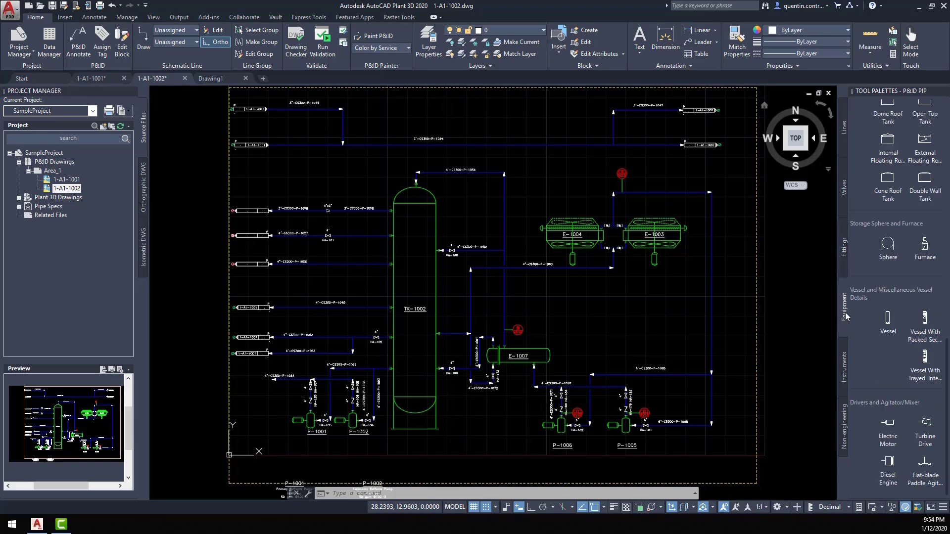
scroll(873, 301, down, 8)
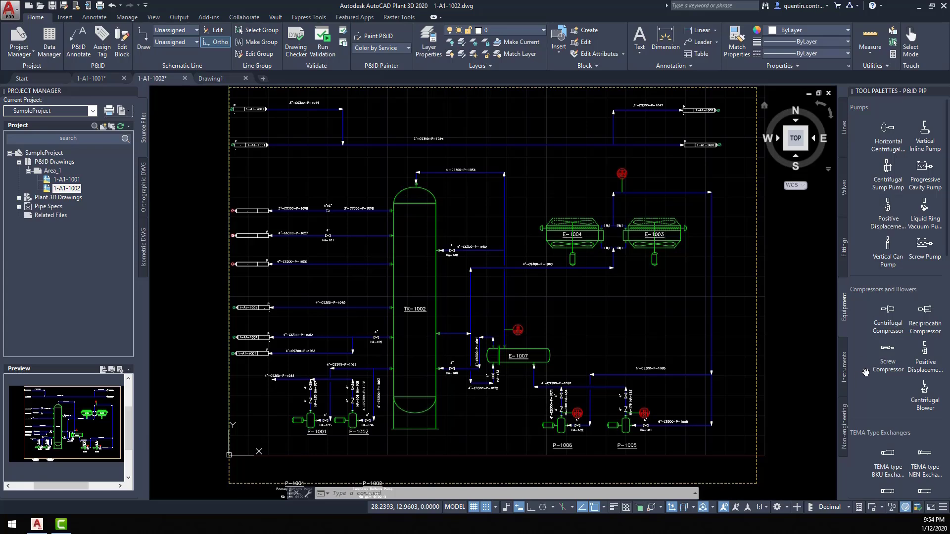
click(845, 371)
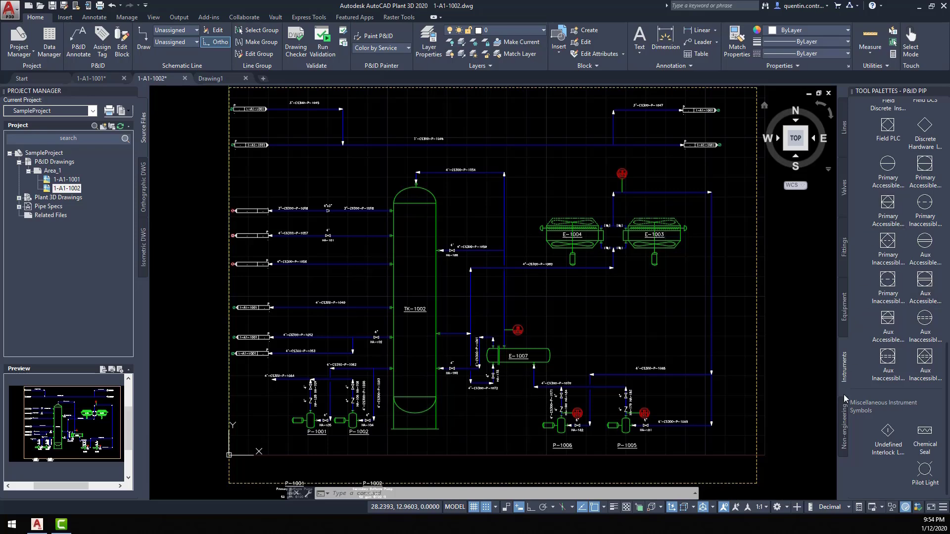
click(845, 430)
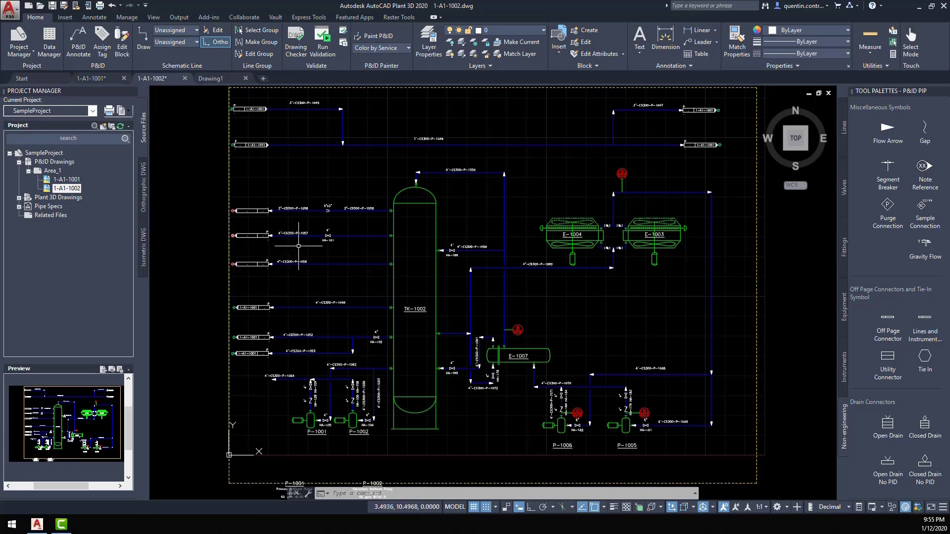
Step: Zoom to the 4" valve HA-101 on line 4"-CS300-P-1057 and open its Properties
scroll(323, 222, up, 2)
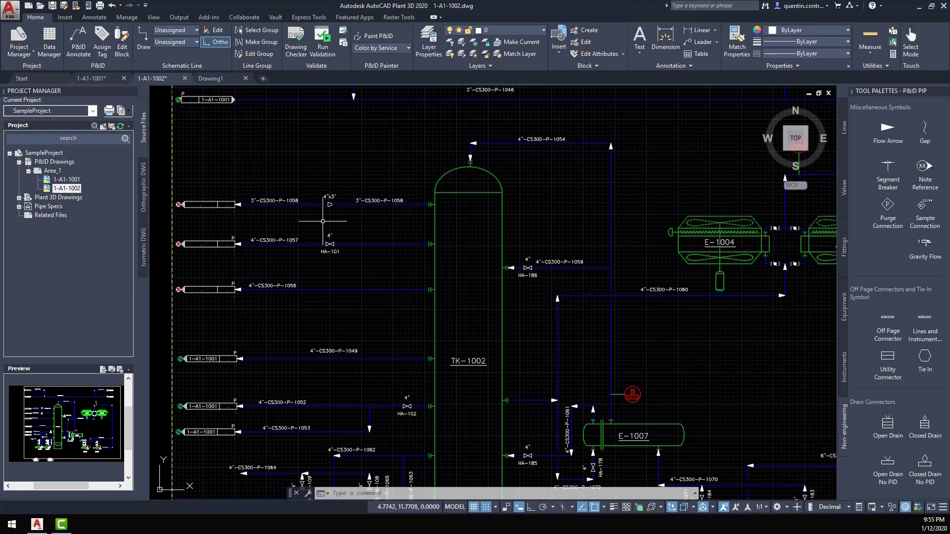
scroll(323, 221, up, 2)
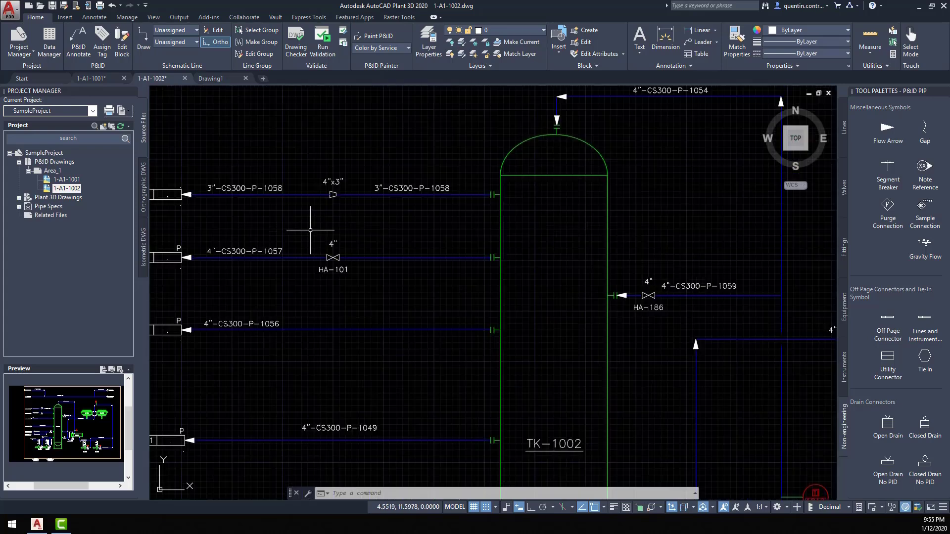
scroll(312, 230, up, 2)
middle_drag(315, 230, 471, 219)
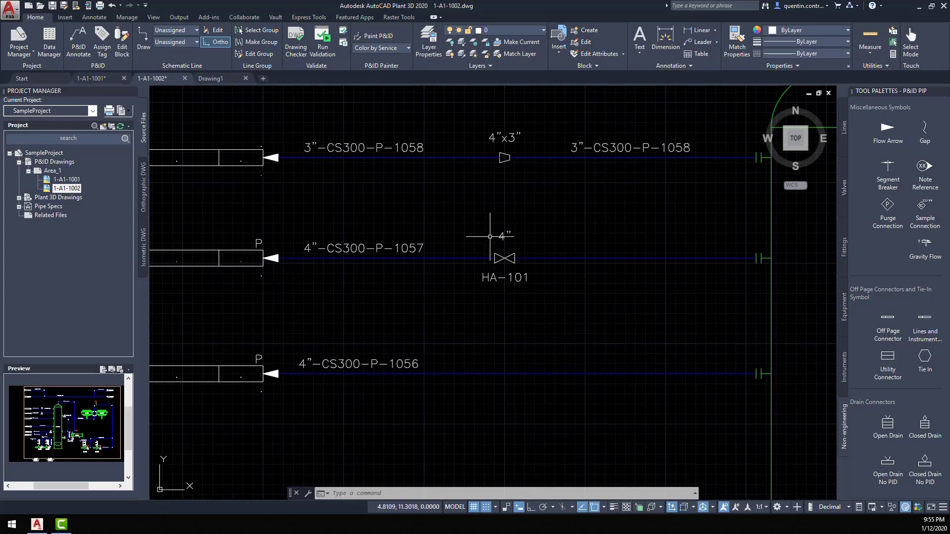
click(496, 263)
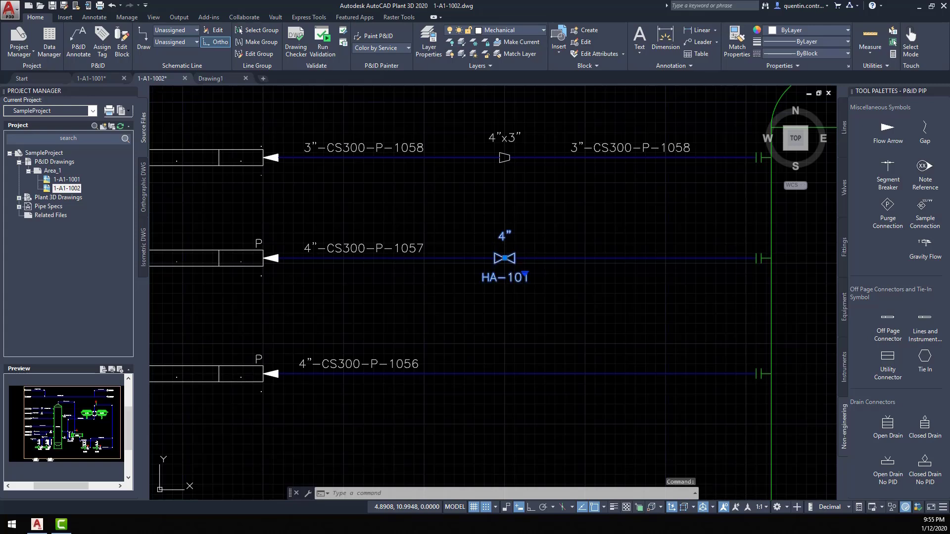
right_click(497, 260)
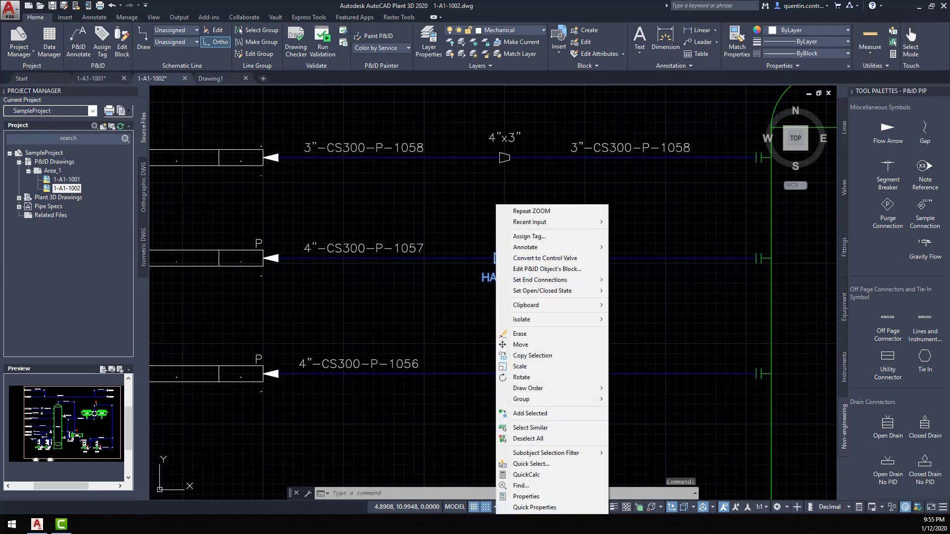
click(514, 499)
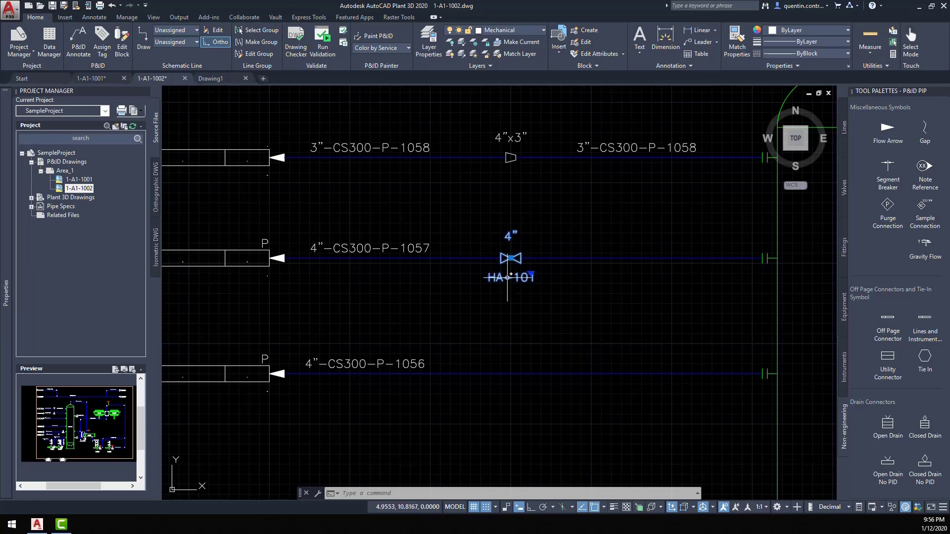
scroll(512, 292, down, 2)
middle_drag(514, 297, 441, 215)
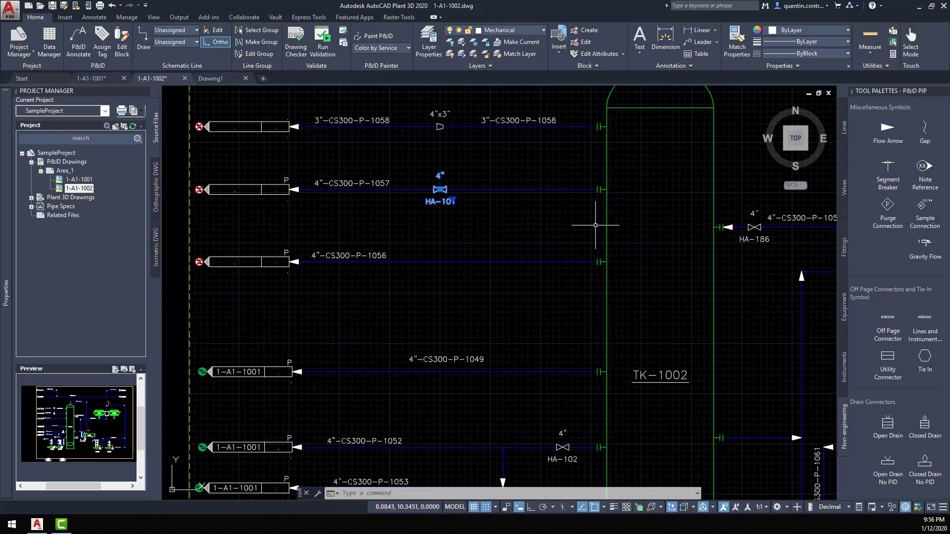
key(Escape)
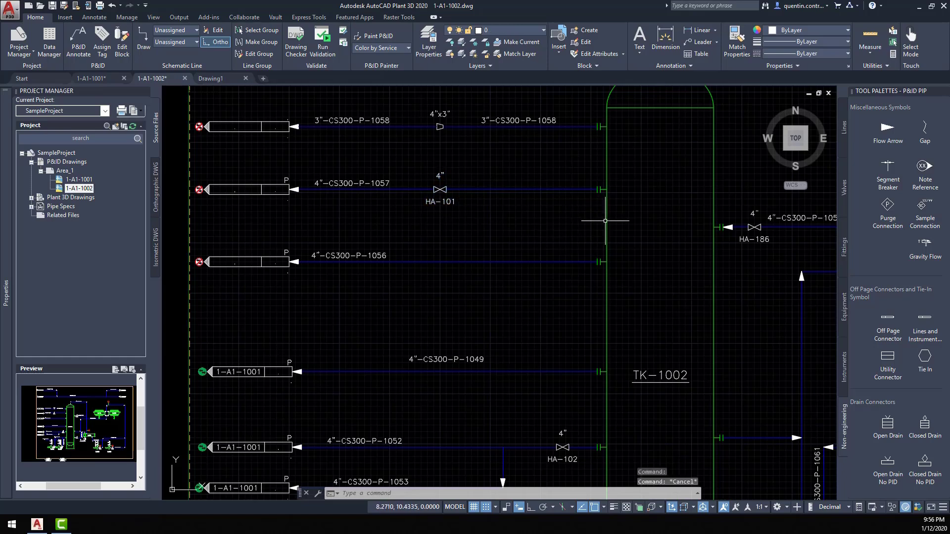
click(606, 221)
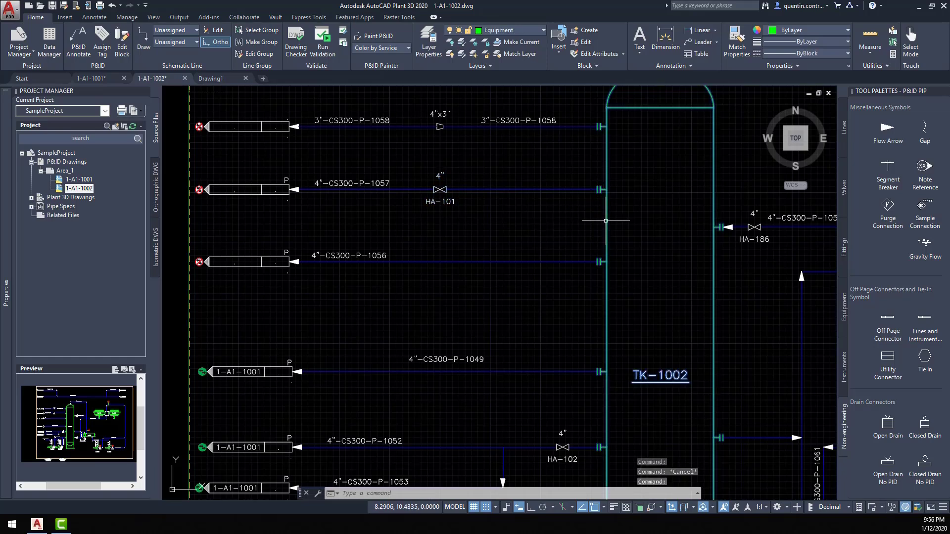
right_click(606, 220)
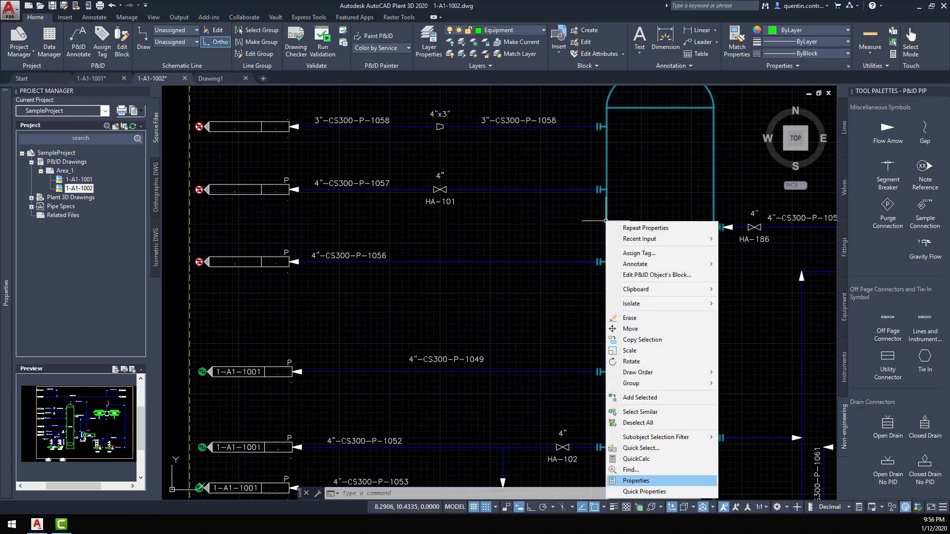
click(633, 481)
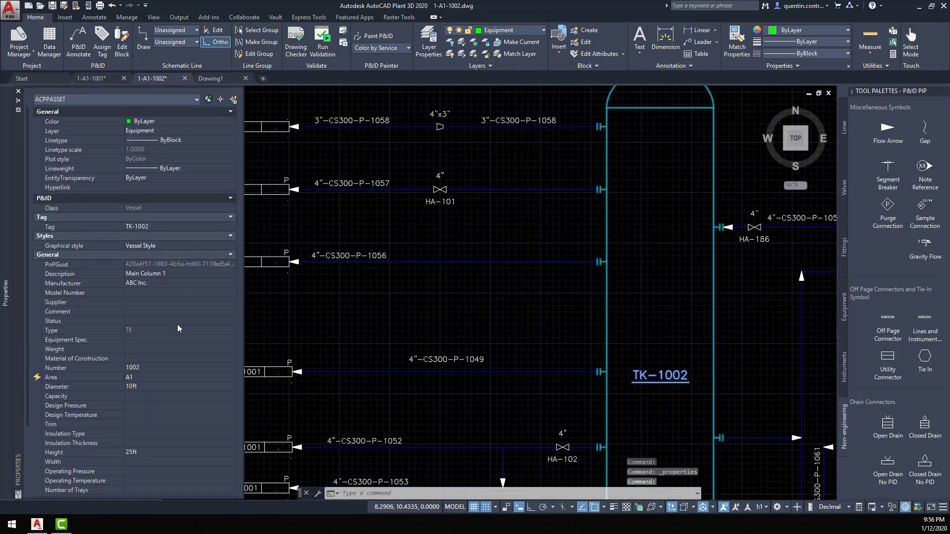
scroll(177, 325, down, 2)
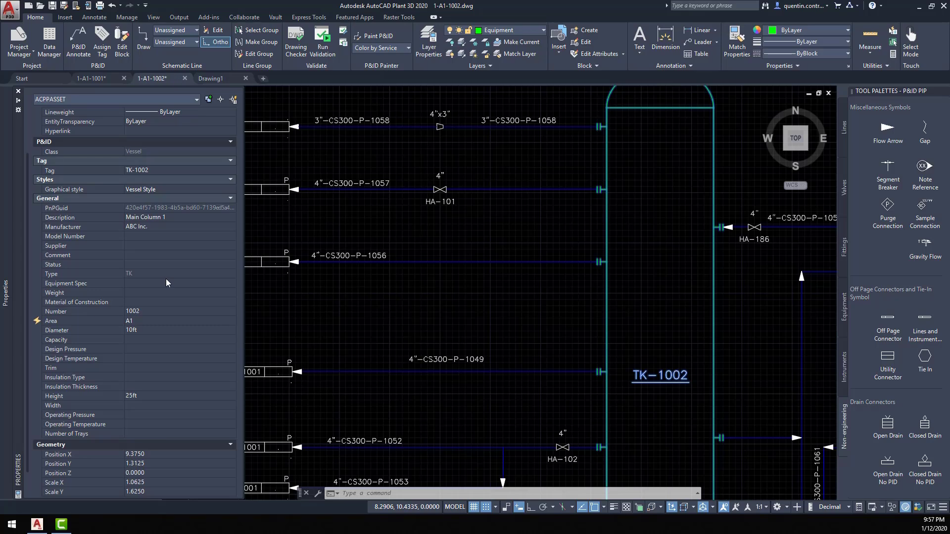
click(315, 232)
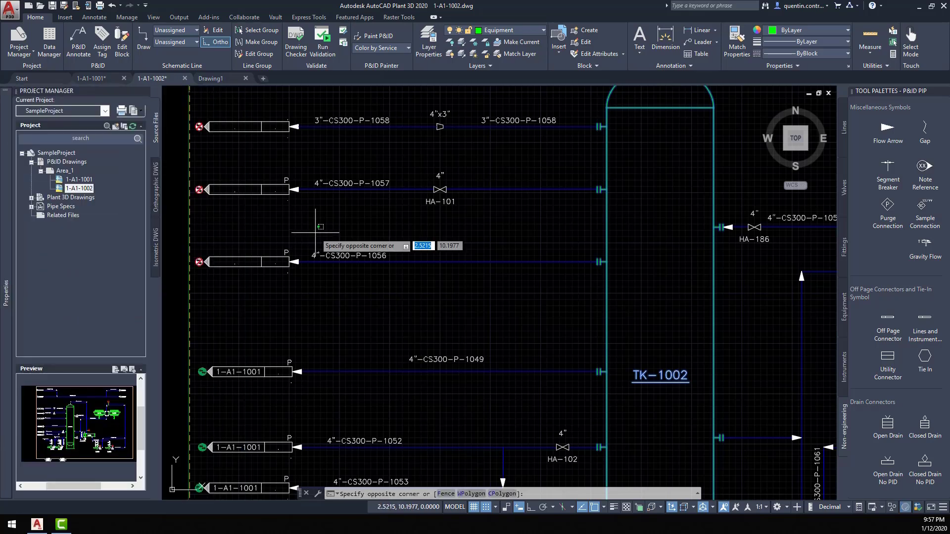
key(Escape)
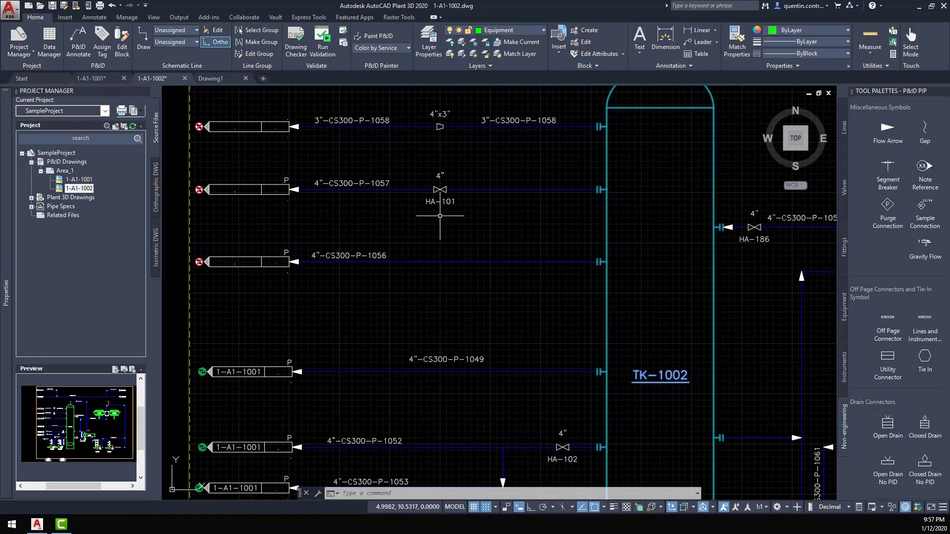
Step: Zoom in closely on gate valve HA-101 on line 4"-CS300-P-1057
scroll(440, 215, up, 2)
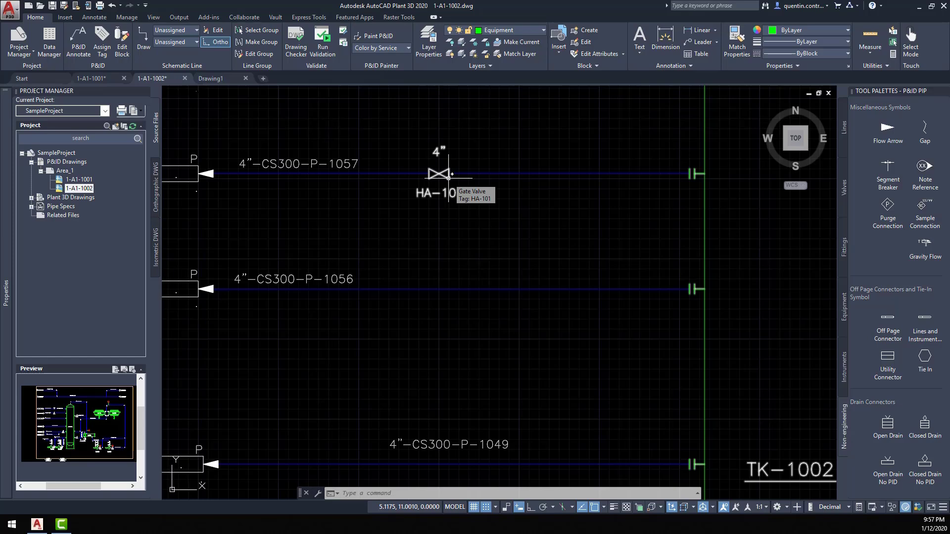
Step: Window-select the HA-101 gate valve together with its labels
right_click(449, 176)
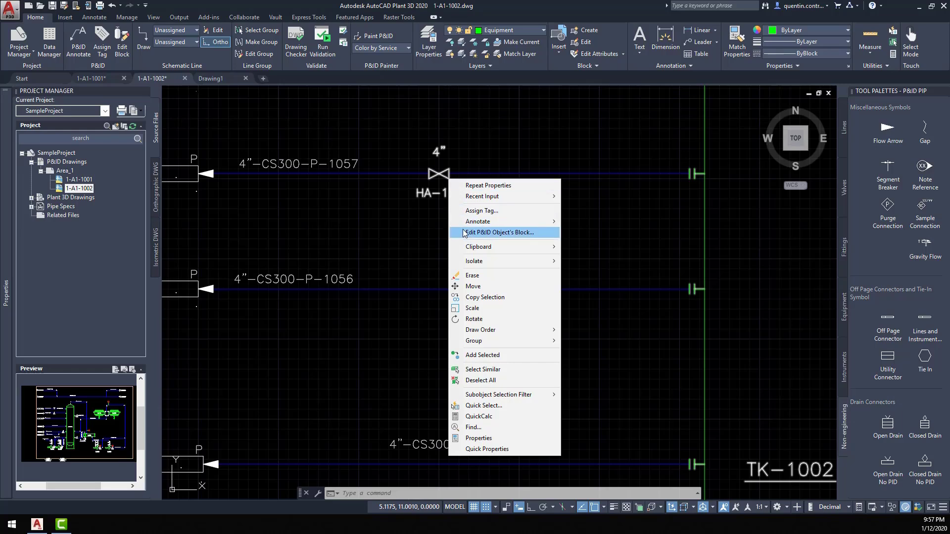
click(428, 211)
click(428, 211)
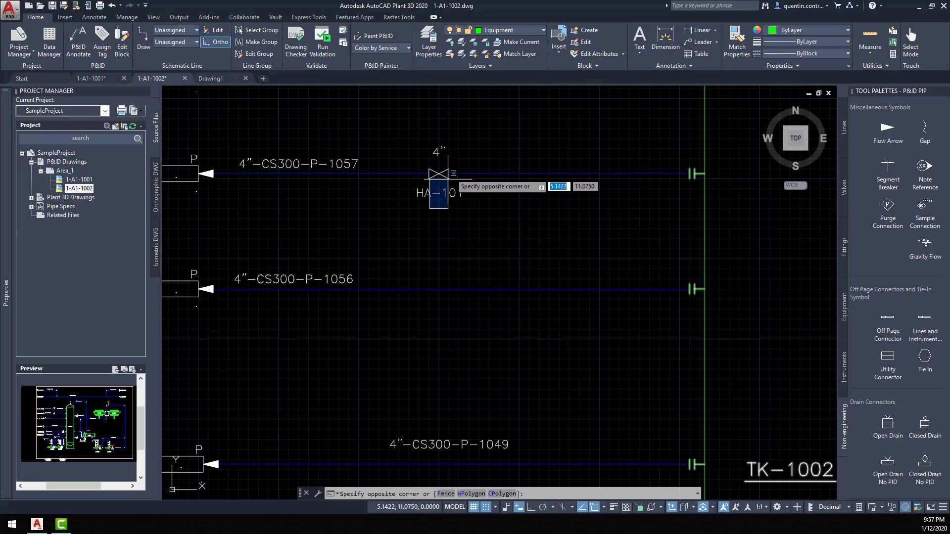
click(474, 158)
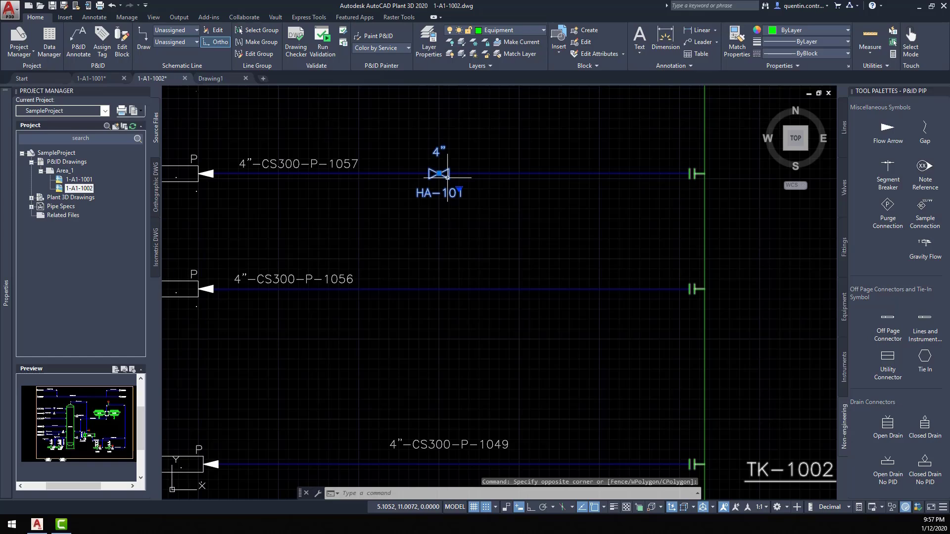
right_click(447, 177)
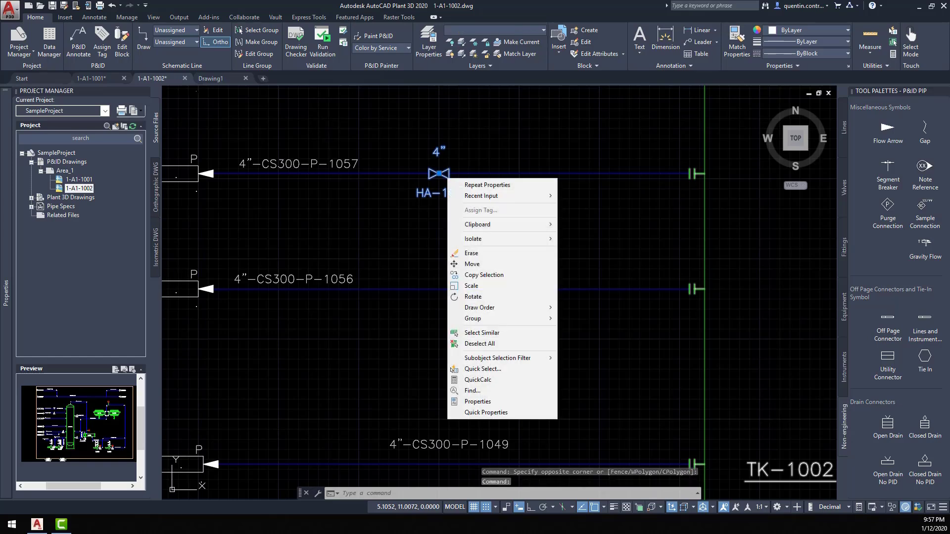
click(442, 199)
click(448, 179)
Step: Bring up the selected valve's context menu and choose Assign Tag
right_click(449, 176)
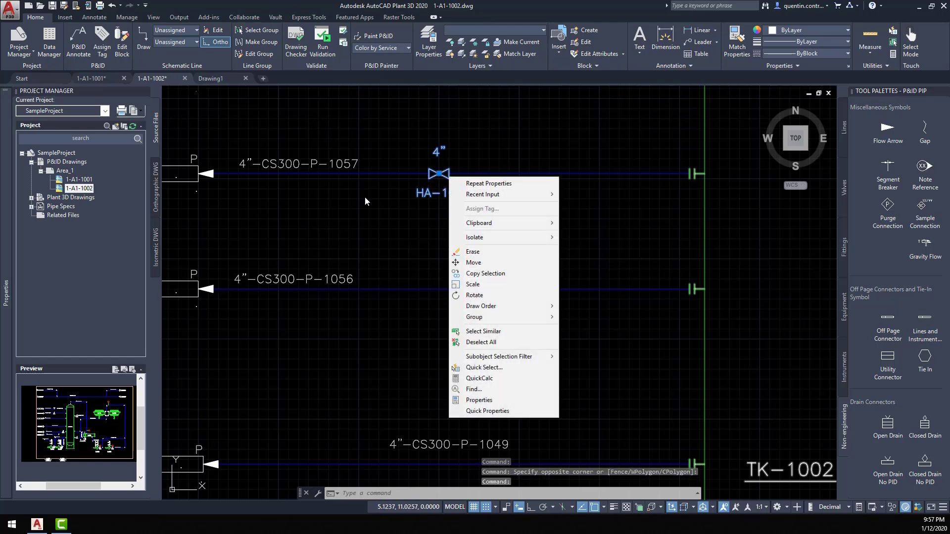
key(Escape)
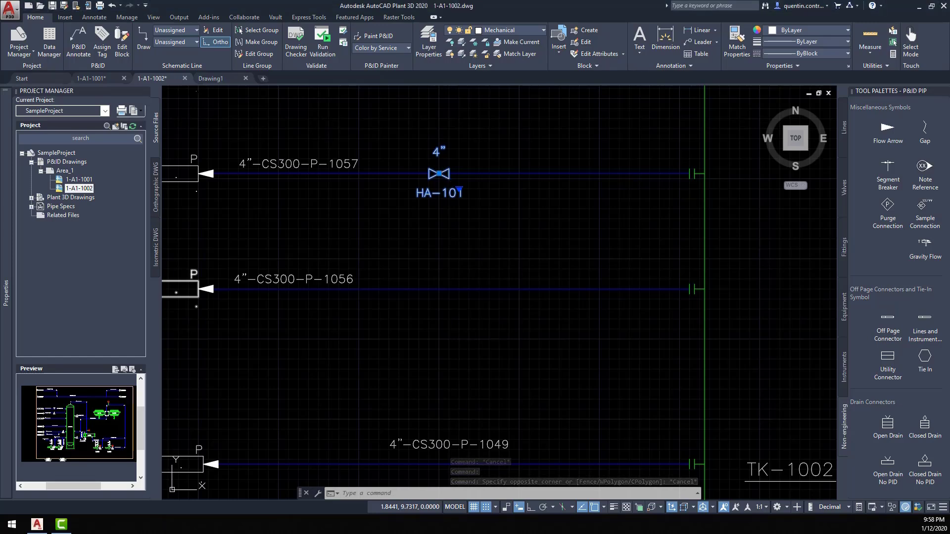
right_click(449, 177)
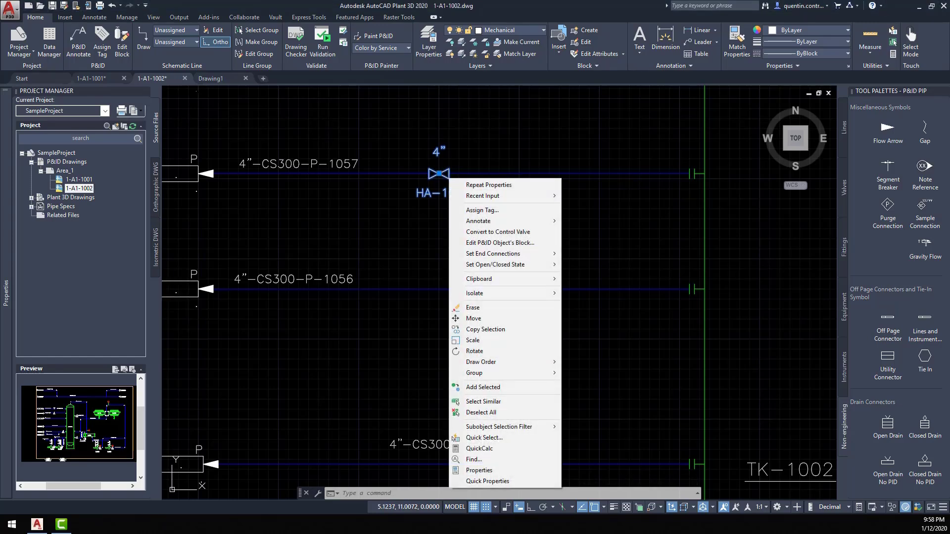
click(480, 211)
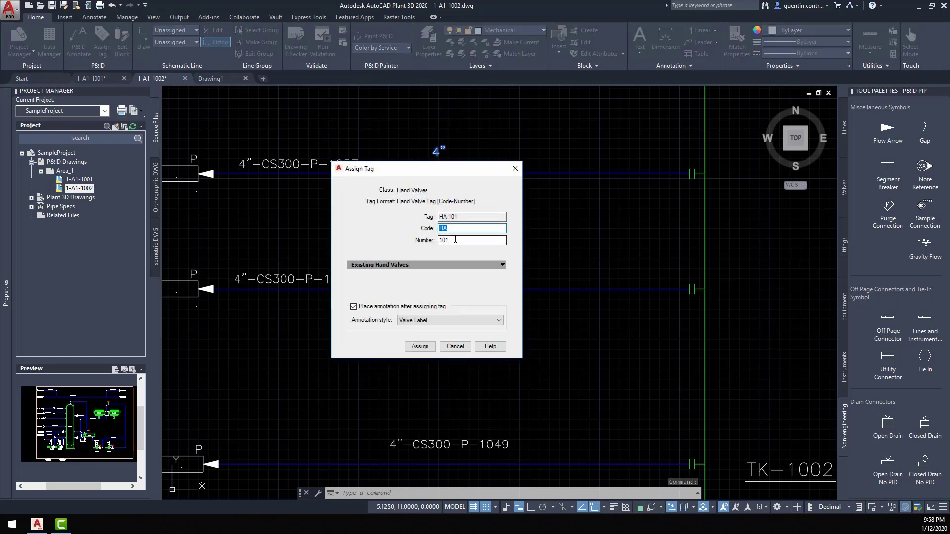
Step: Try tag number 102 with Place annotation off, and dismiss the duplicate-tag error
key(Tab)
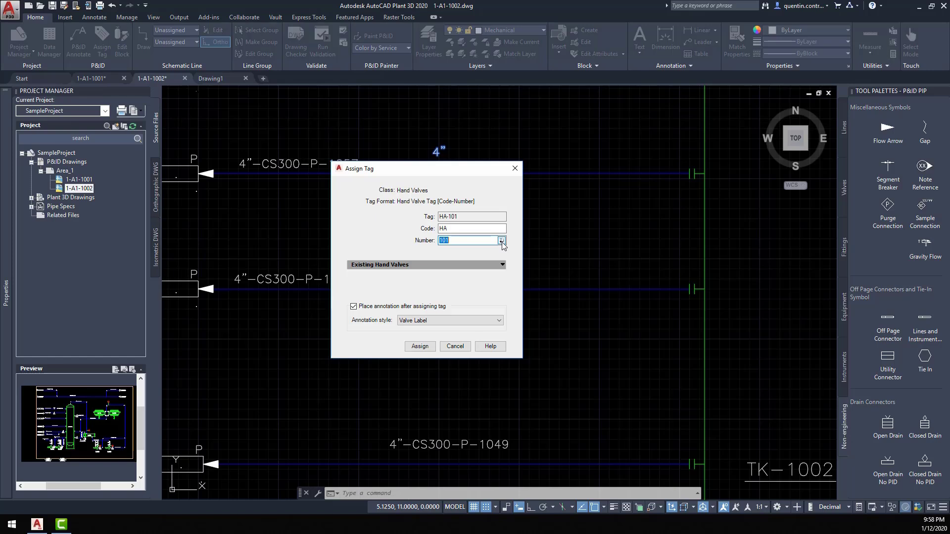
click(501, 241)
click(378, 307)
key(Return)
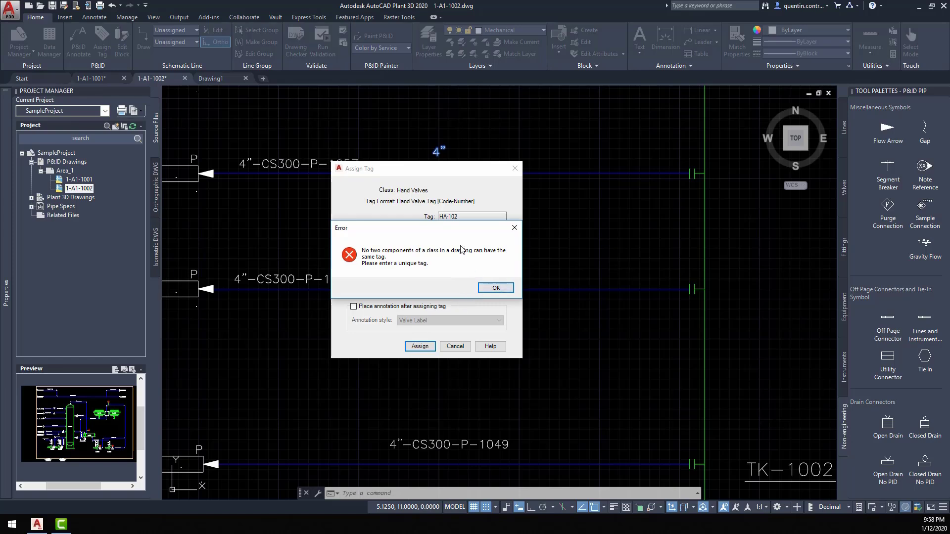
click(495, 288)
Step: Change the tag number to 900, assign it, and place the HA-900 label below the valve
click(454, 240)
click(458, 240)
drag(459, 240, 430, 250)
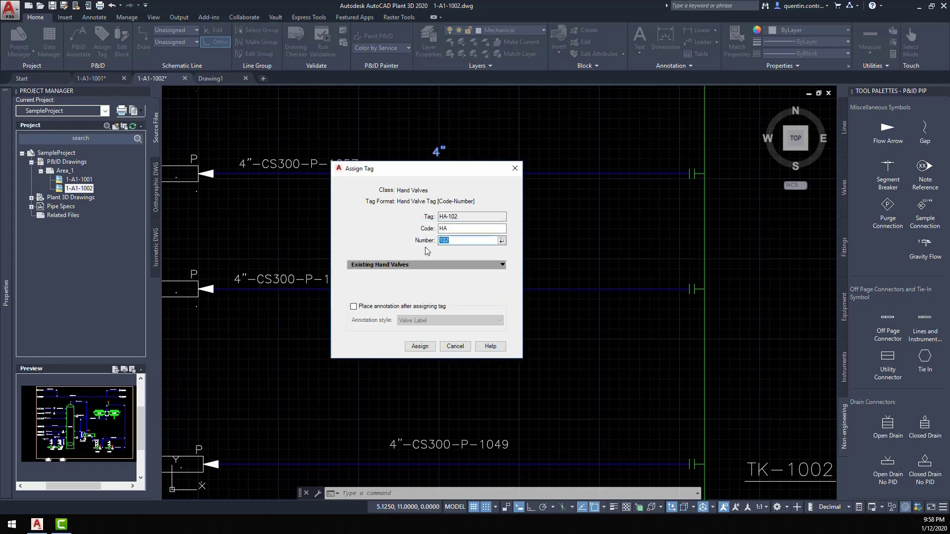
text(900)
click(412, 348)
click(446, 203)
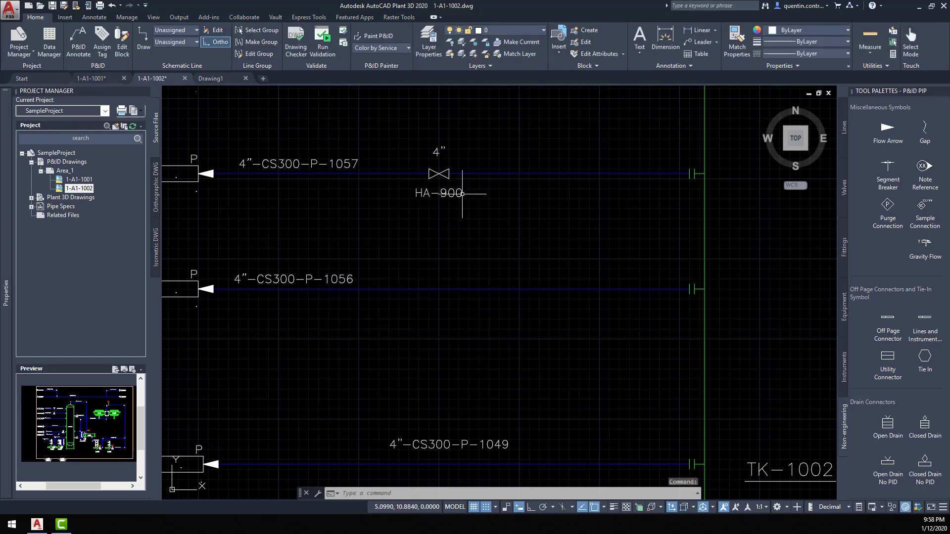
click(445, 175)
Step: Set valve HA-900's end connections to Flanged
right_click(446, 176)
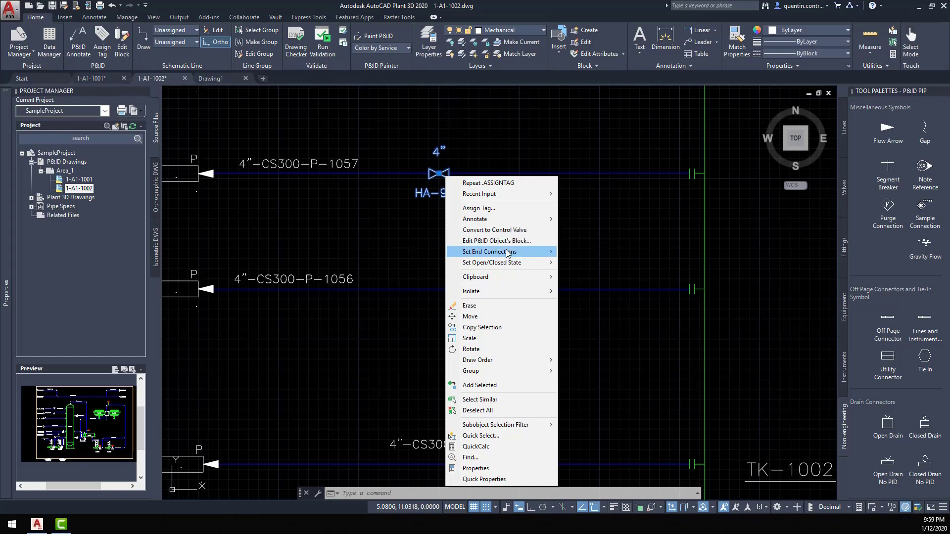
mouse_move(508, 253)
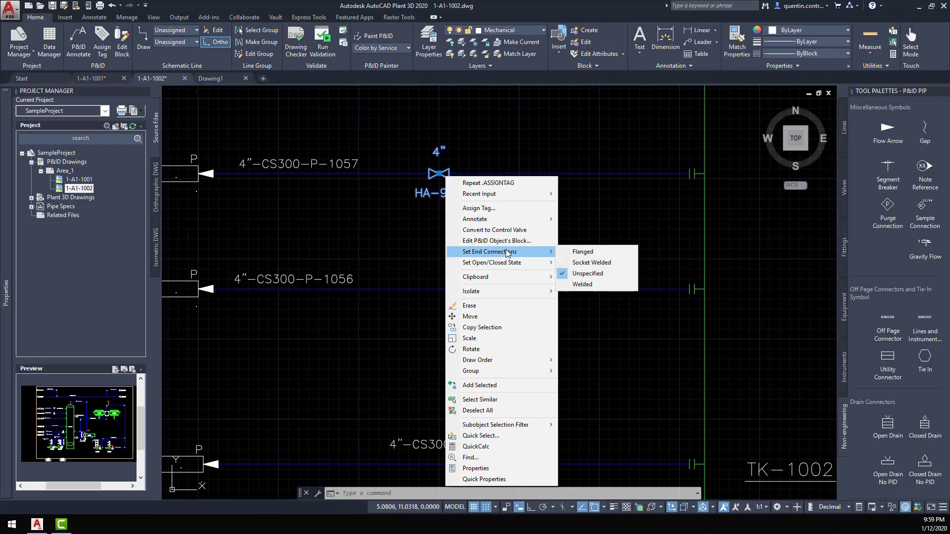
click(584, 253)
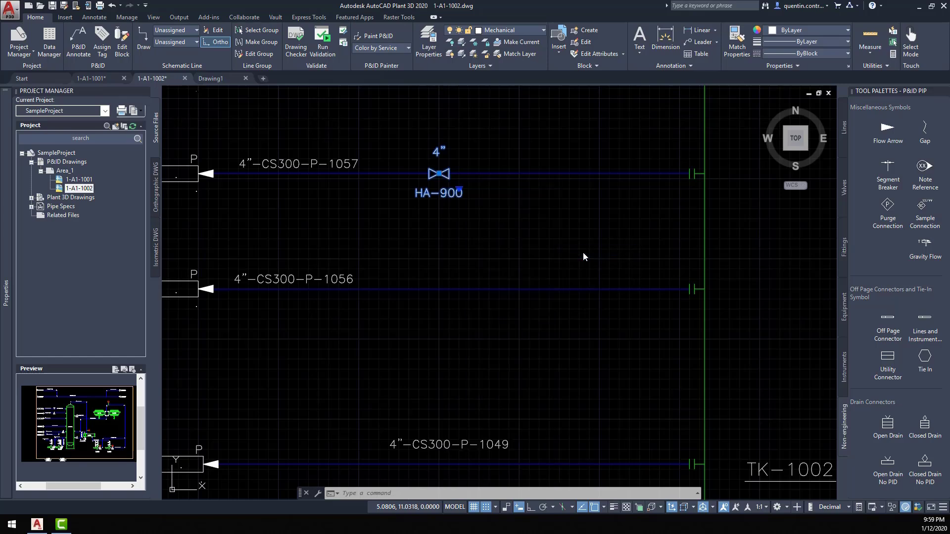
Step: Set valve HA-900's open/closed state to Normally Closed
right_click(448, 174)
mouse_move(485, 265)
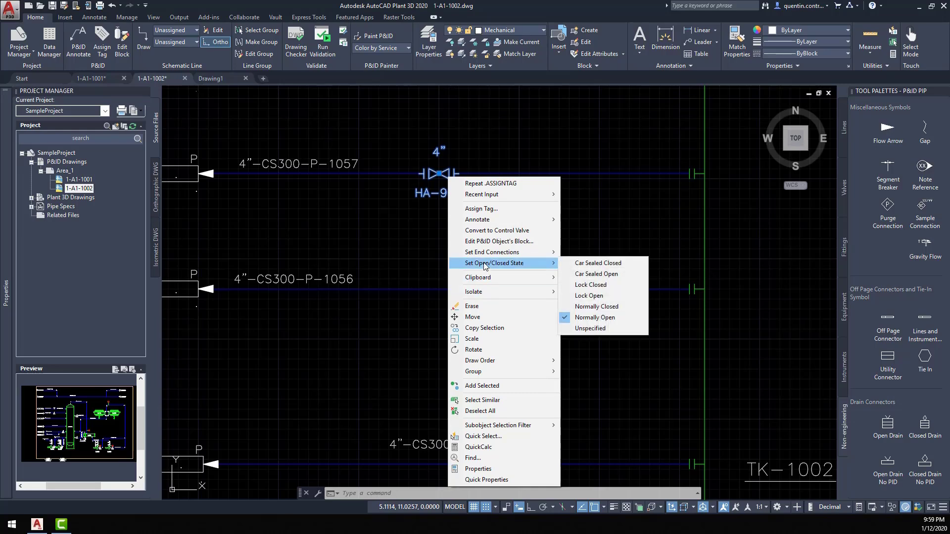
click(589, 306)
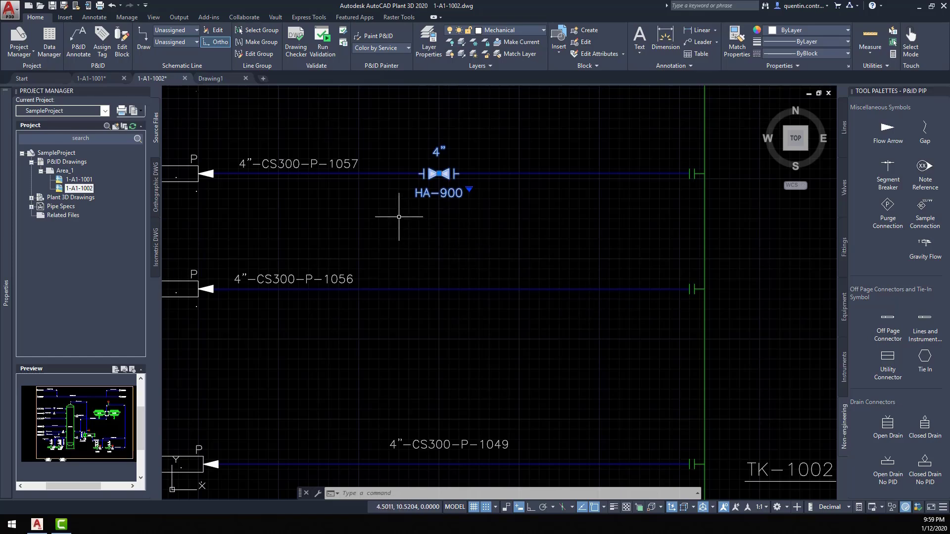
Step: Deselect the valve and pan to reveal the line labels, green vessel and off-page connectors
key(Escape)
key(Escape)
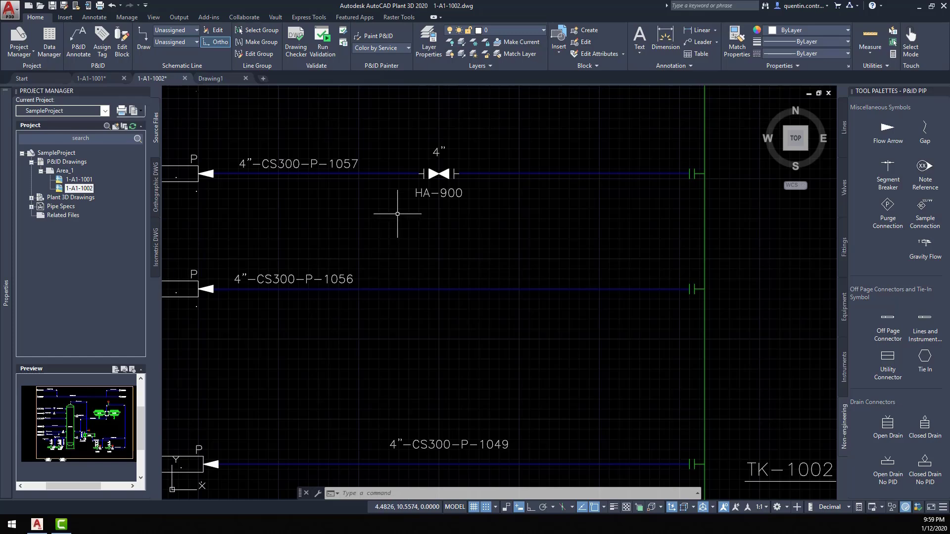
scroll(386, 204, up, 2)
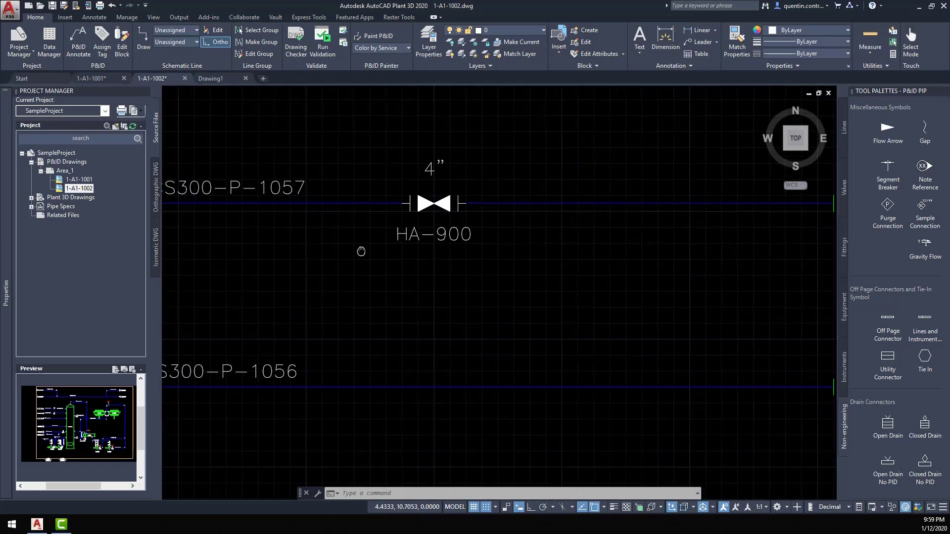
middle_drag(373, 230, 335, 311)
scroll(365, 212, down, 2)
middle_drag(365, 212, 349, 276)
middle_drag(360, 240, 389, 249)
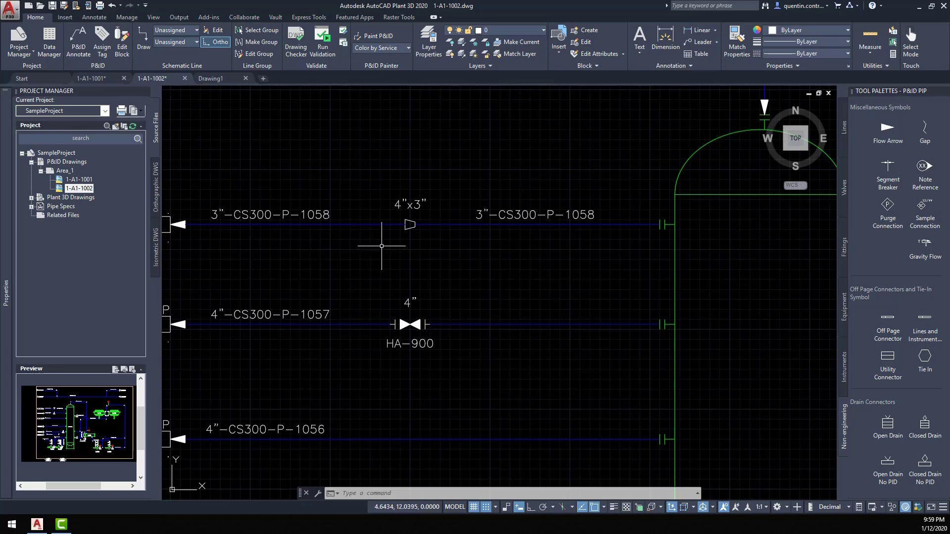
Step: Open and cancel Assign Tag on line 3"-CS300-P-1058, then pan to the vessel top
click(362, 224)
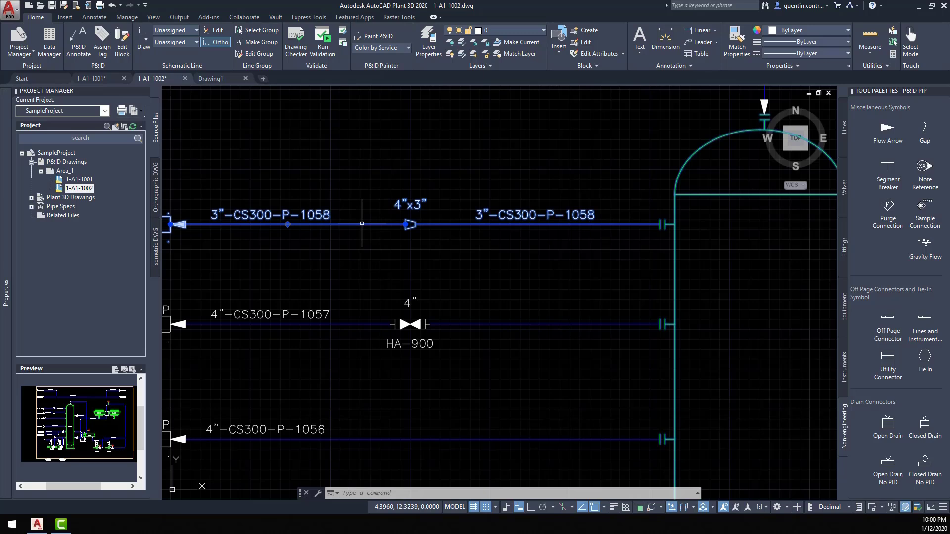
right_click(362, 223)
click(377, 250)
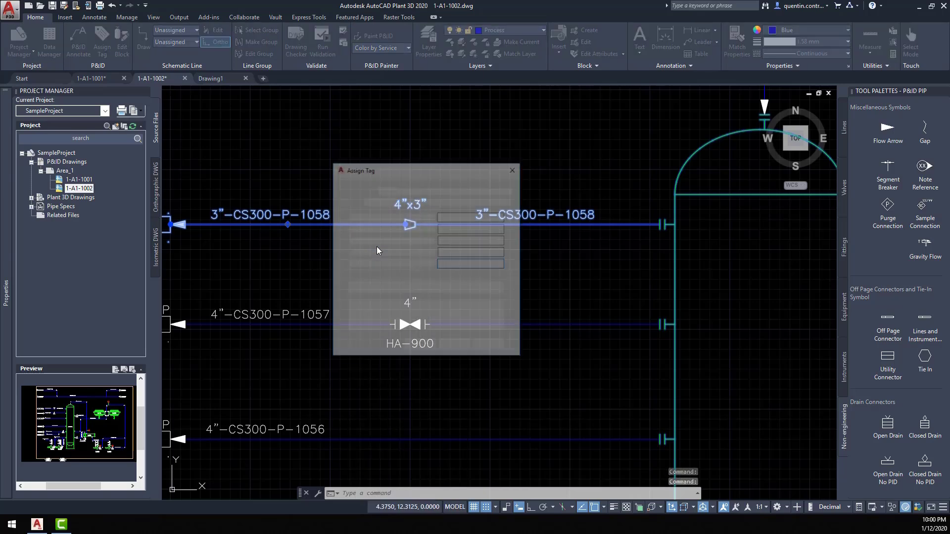
key(Return)
mouse_move(411, 227)
middle_down()
mouse_move(305, 259)
mouse_move(224, 264)
middle_up()
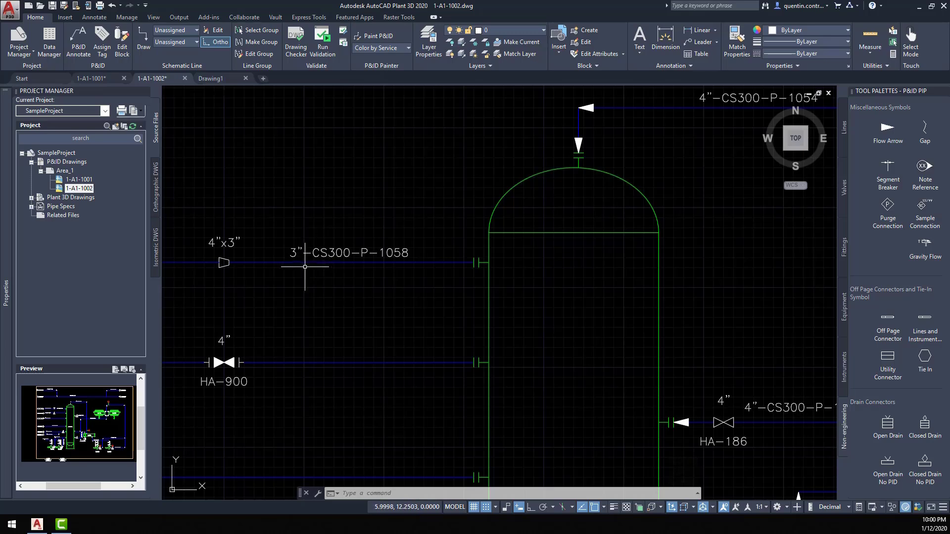
Step: Retag line 3"-CS300-P-1058 with size 6" so it reads 6"-CS300-P-1058
click(305, 263)
right_click(305, 262)
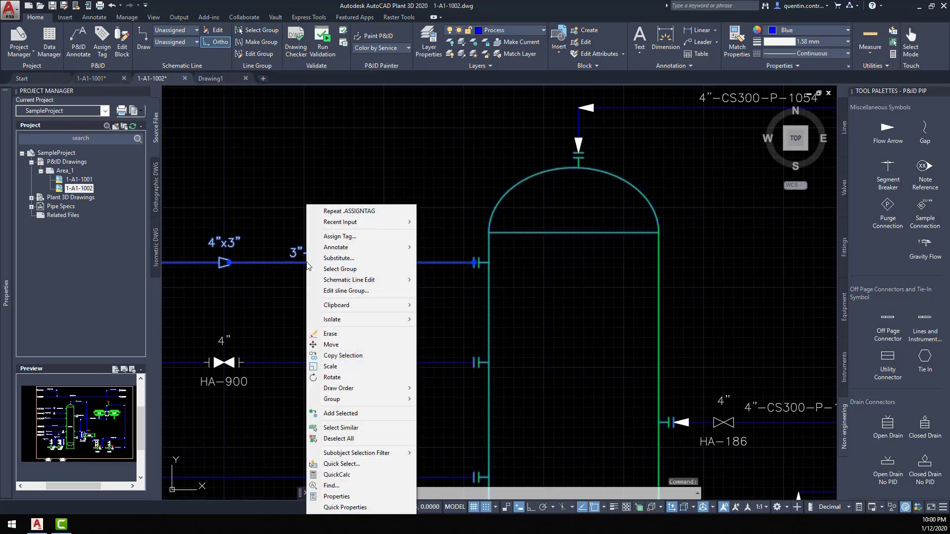
click(339, 237)
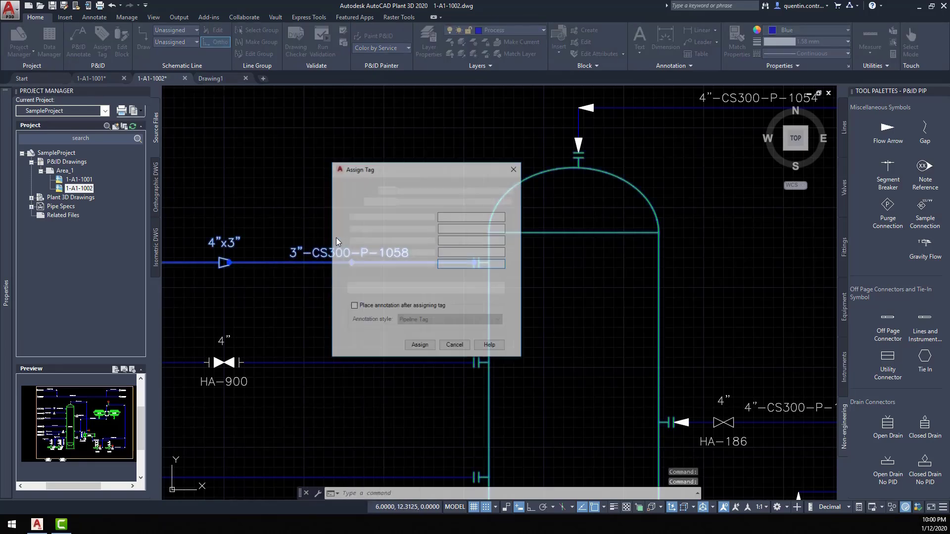
click(455, 230)
click(455, 289)
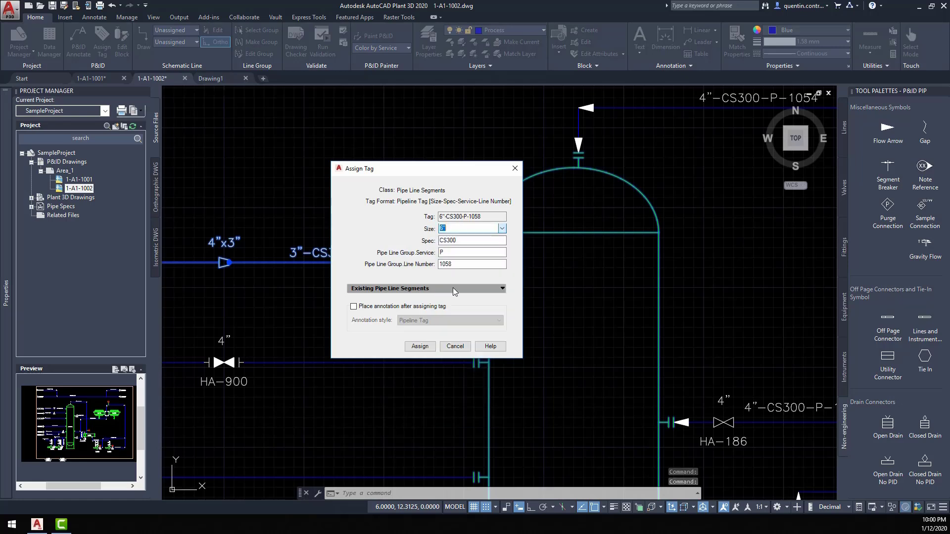
click(418, 346)
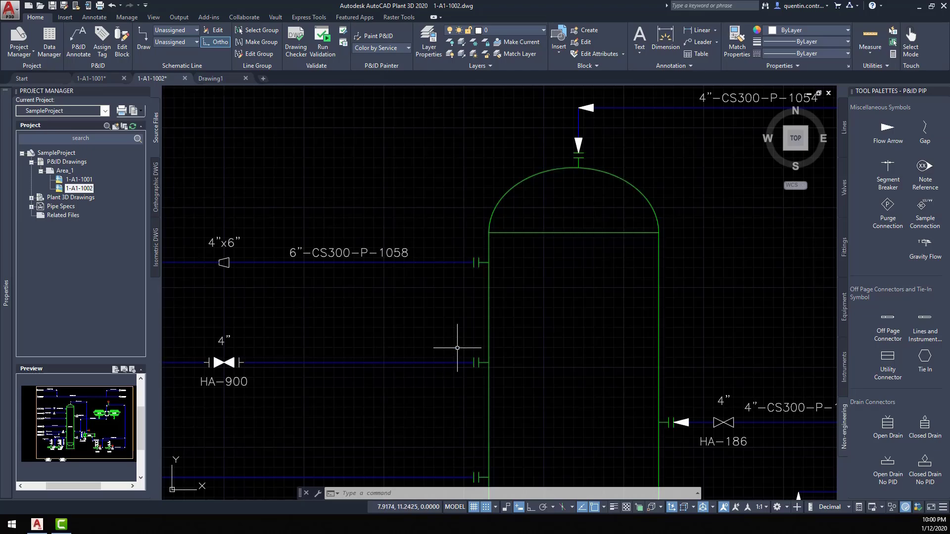
scroll(456, 403, down, 3)
Step: Zoom out to the whole sheet, then back in on exchanger E-1007 and instrument 01-TI-1010
scroll(419, 344, up, 2)
scroll(419, 344, down, 5)
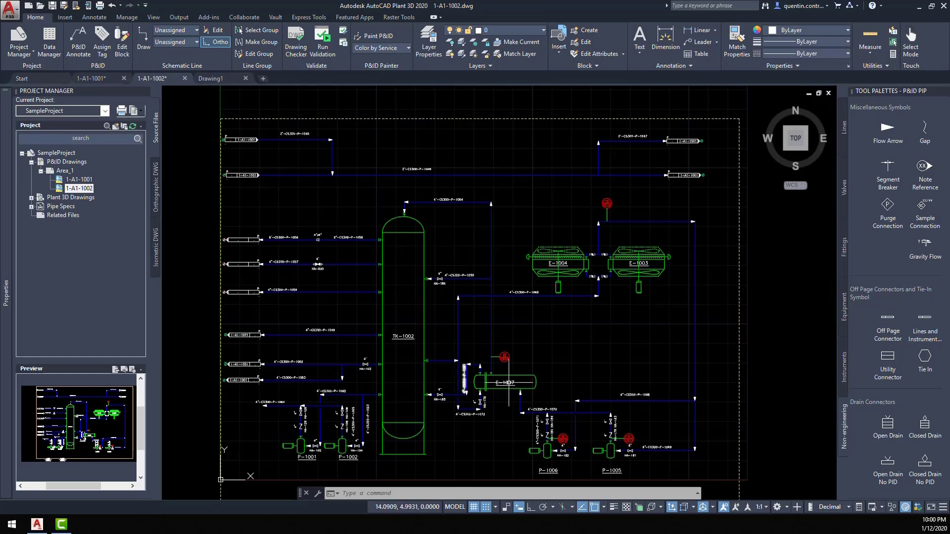
scroll(517, 373, up, 4)
mouse_move(485, 339)
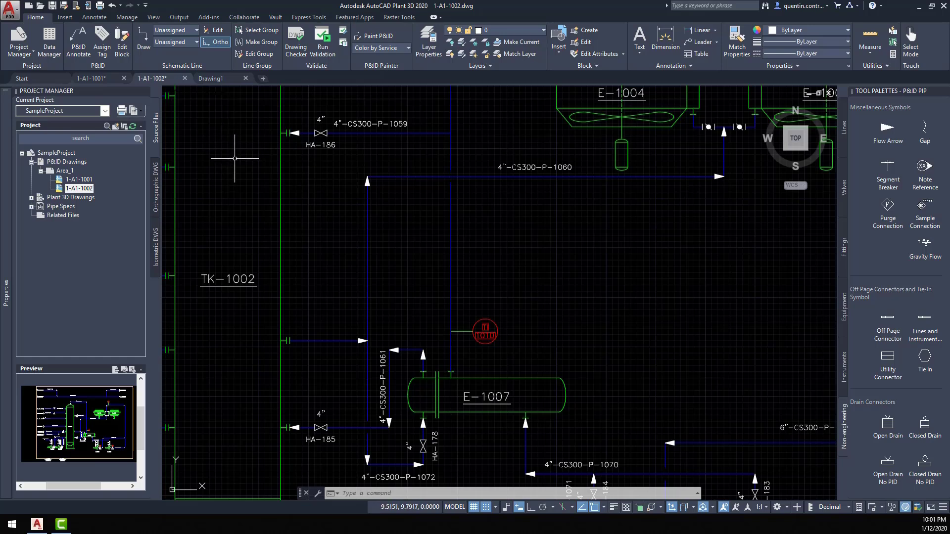
Step: Open the Data Manager in P&ID Project Data mode for the whole project
click(50, 47)
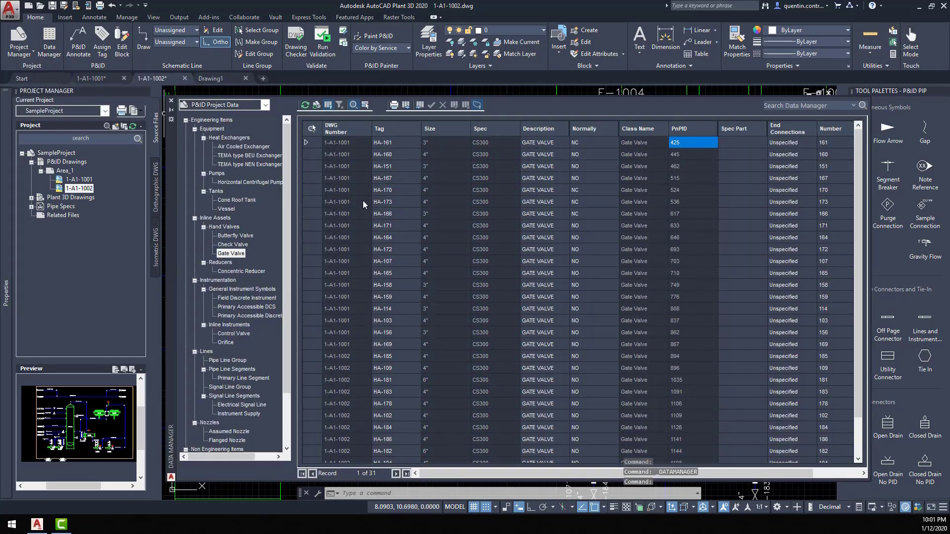
click(266, 106)
click(224, 124)
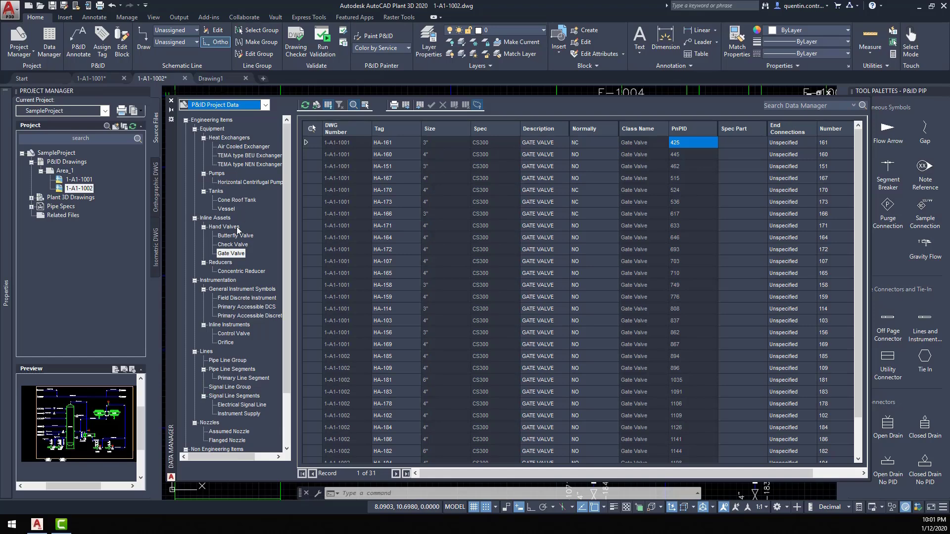
Step: Collapse the tree branches, then expand Inline Assets and list only the Gate Valves
click(195, 129)
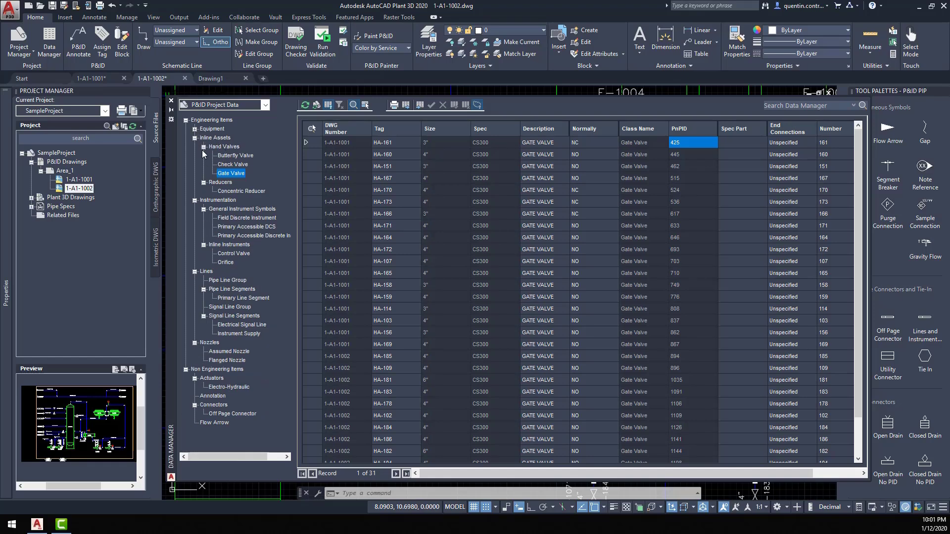
click(195, 138)
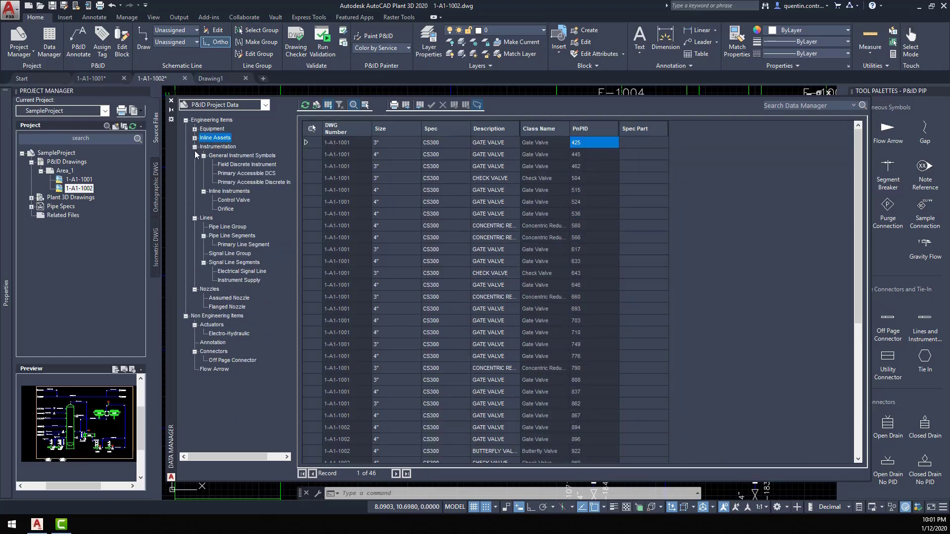
click(193, 147)
click(195, 156)
click(195, 165)
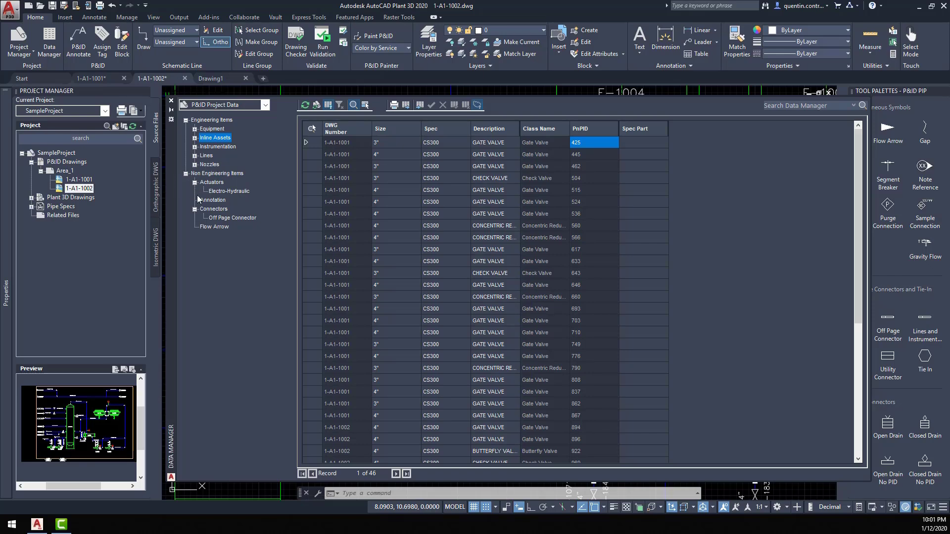
click(195, 182)
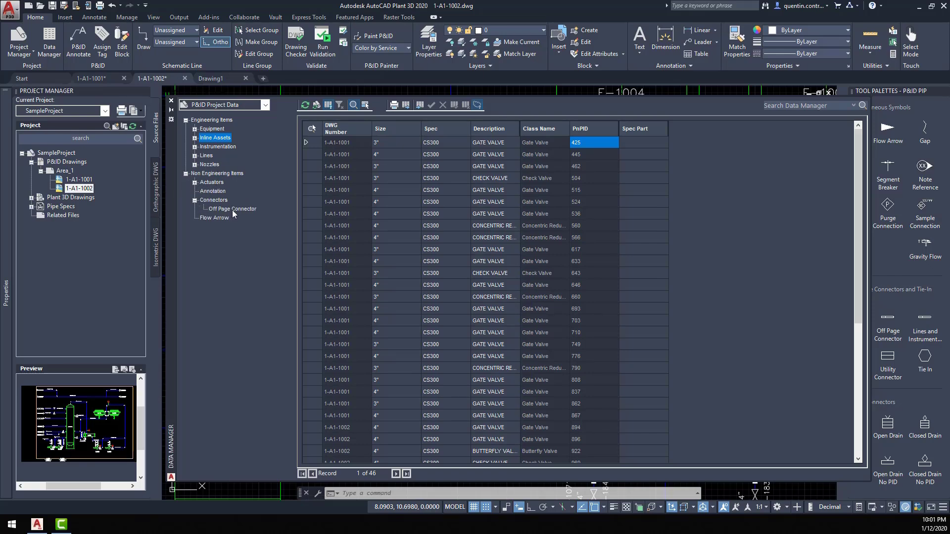
click(195, 200)
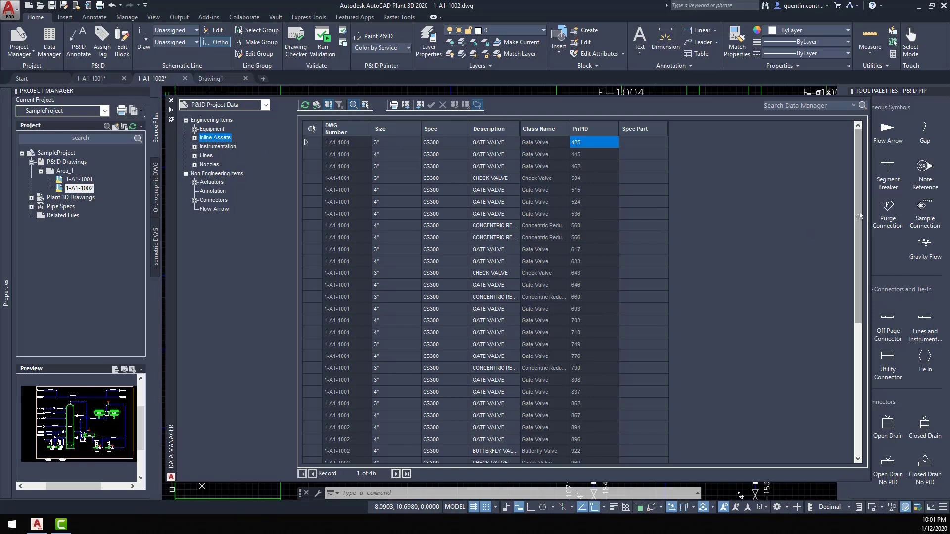
click(195, 138)
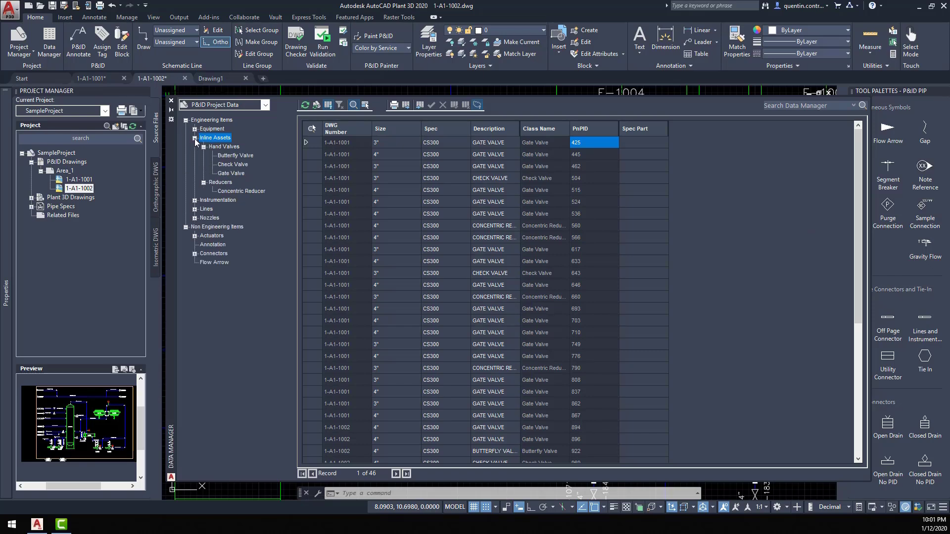
click(233, 173)
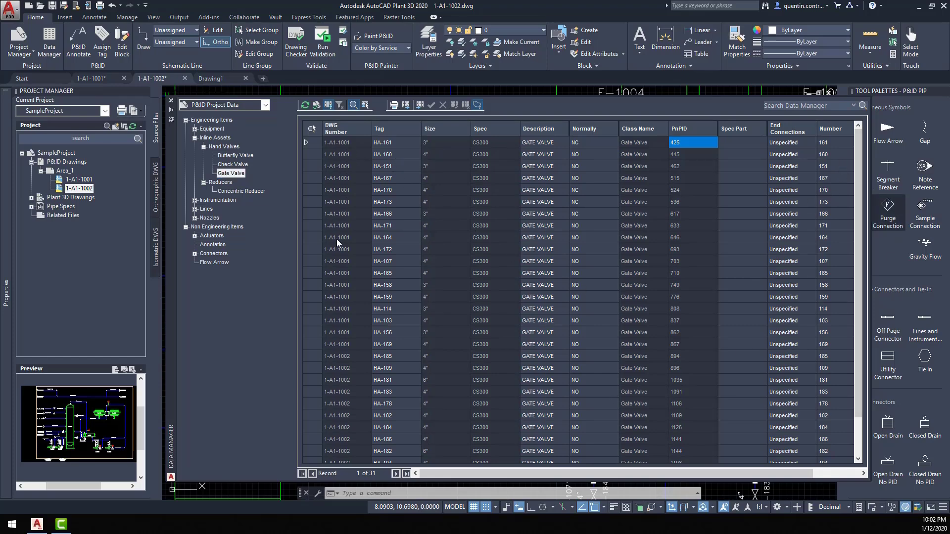
Step: Scroll the gate-valve grid right, then shrink the Data Manager palette and move it off the drawing
drag(447, 472, 487, 473)
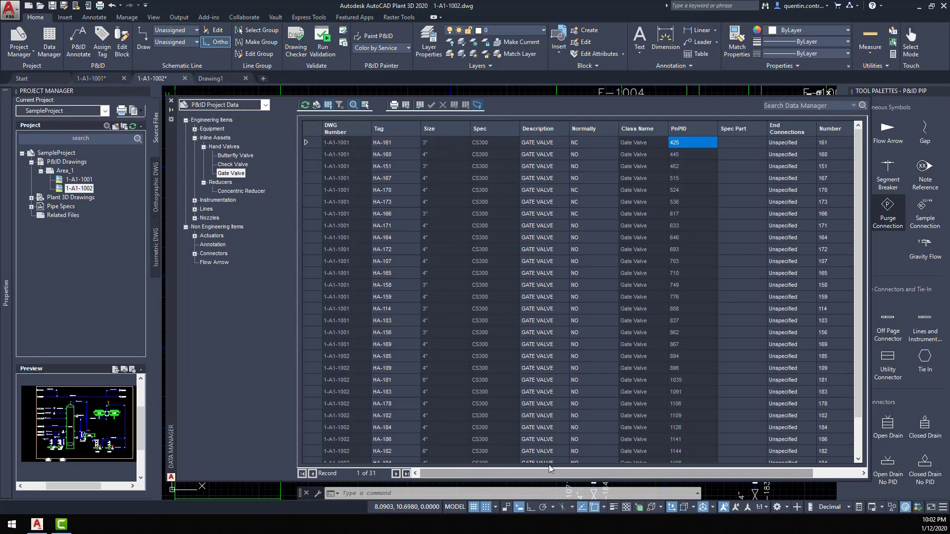
drag(550, 470, 795, 475)
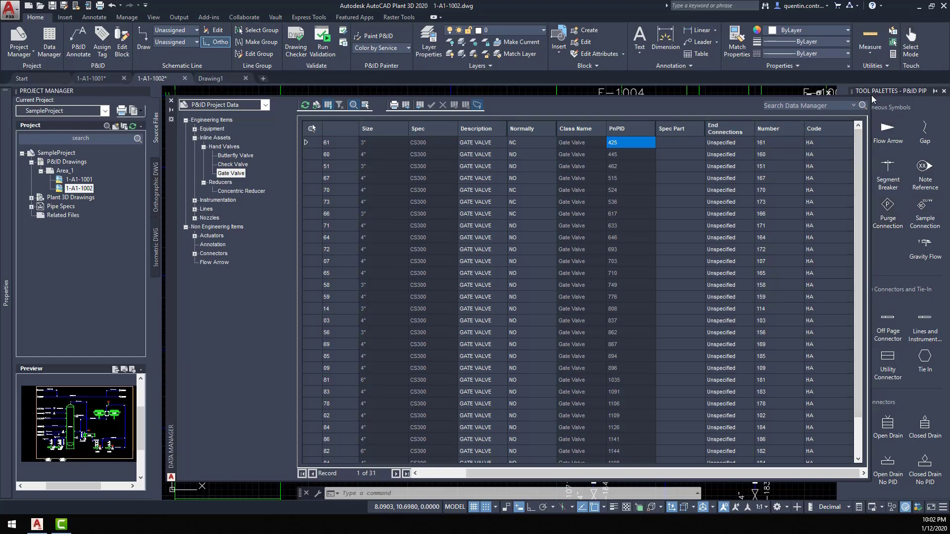
drag(873, 97, 652, 117)
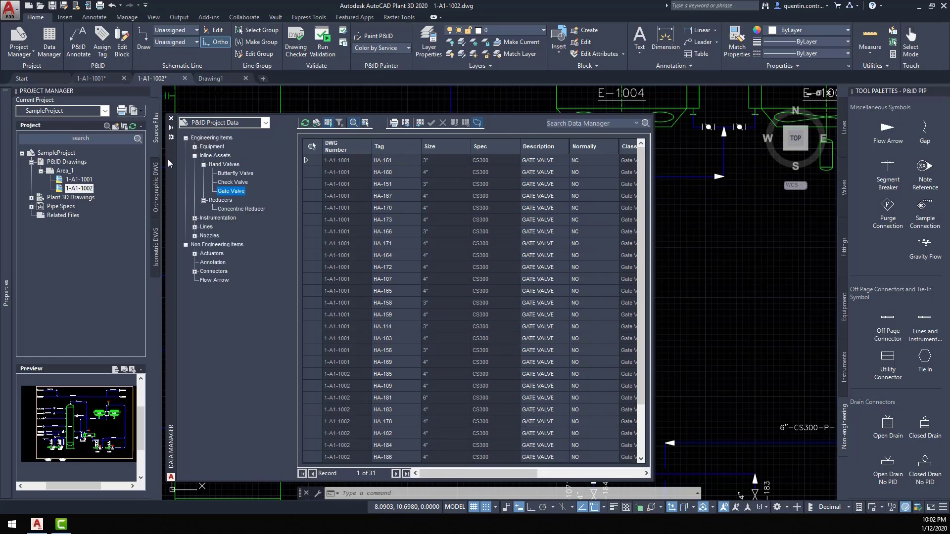
drag(174, 158, 242, 141)
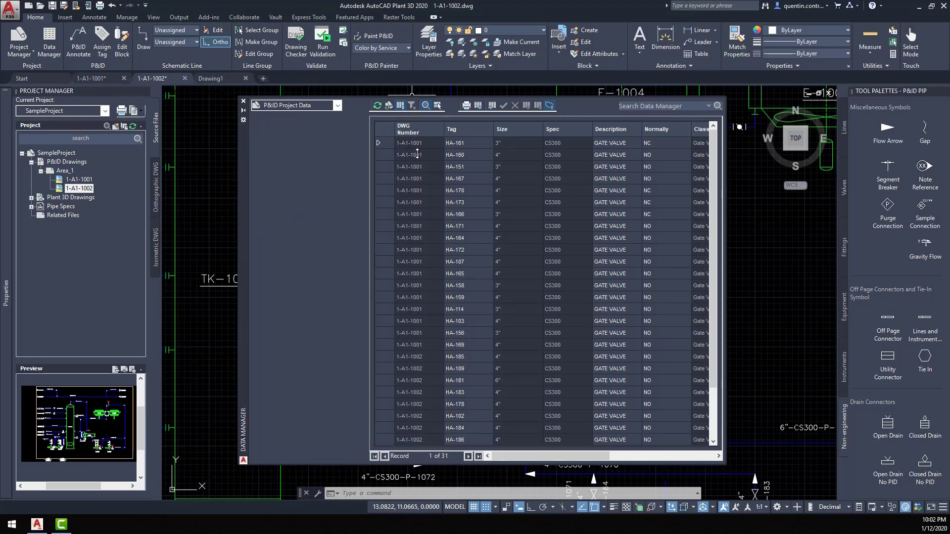
drag(411, 94, 413, 148)
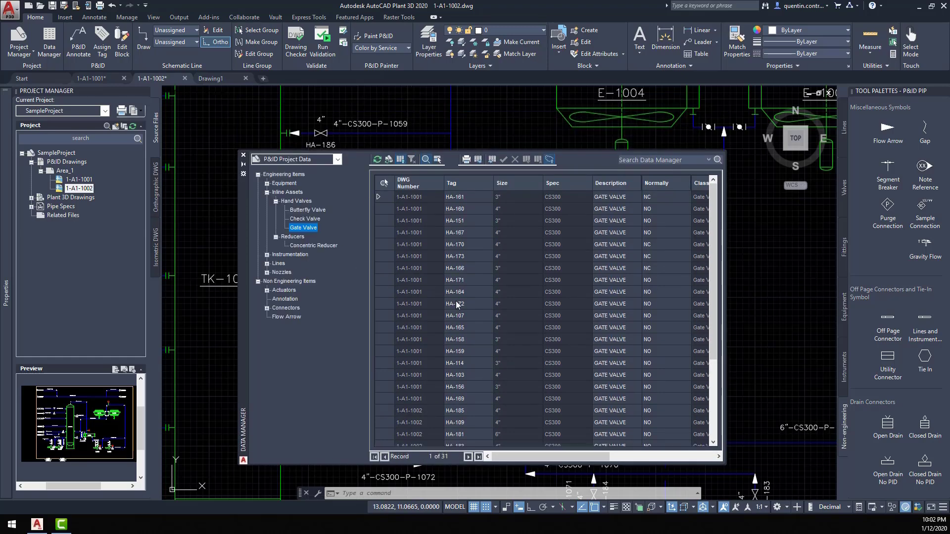
Step: Zoom to gate valve HA-183 from its grid row and set the Data Manager to auto-hide
scroll(462, 314, down, 3)
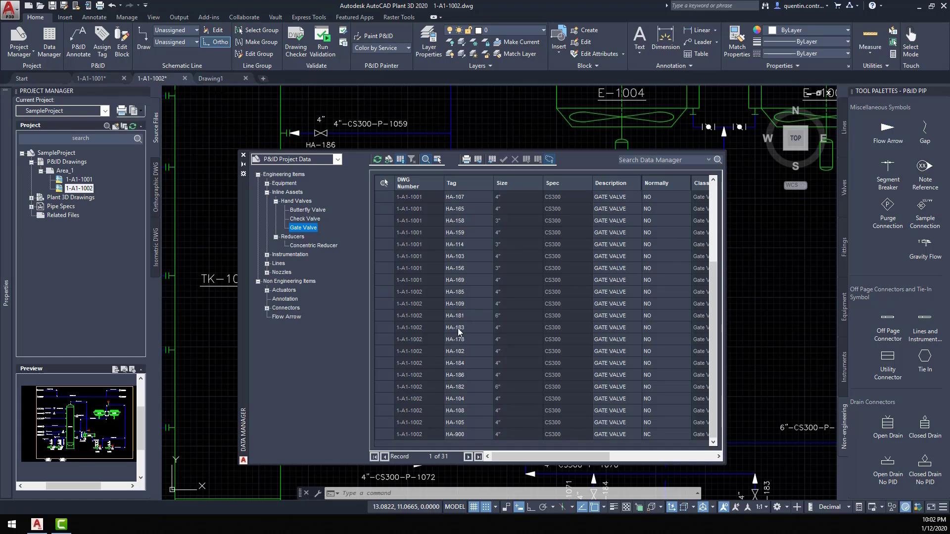
click(384, 328)
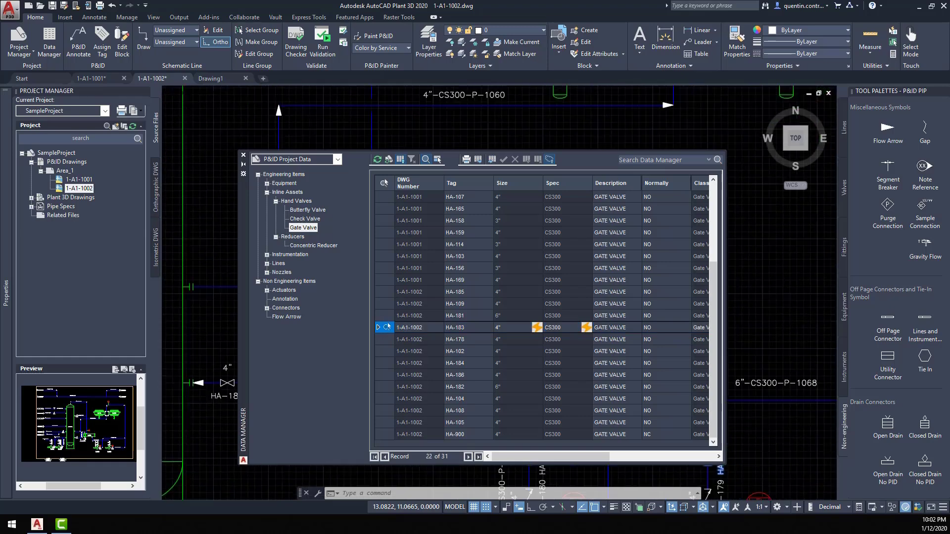
click(243, 164)
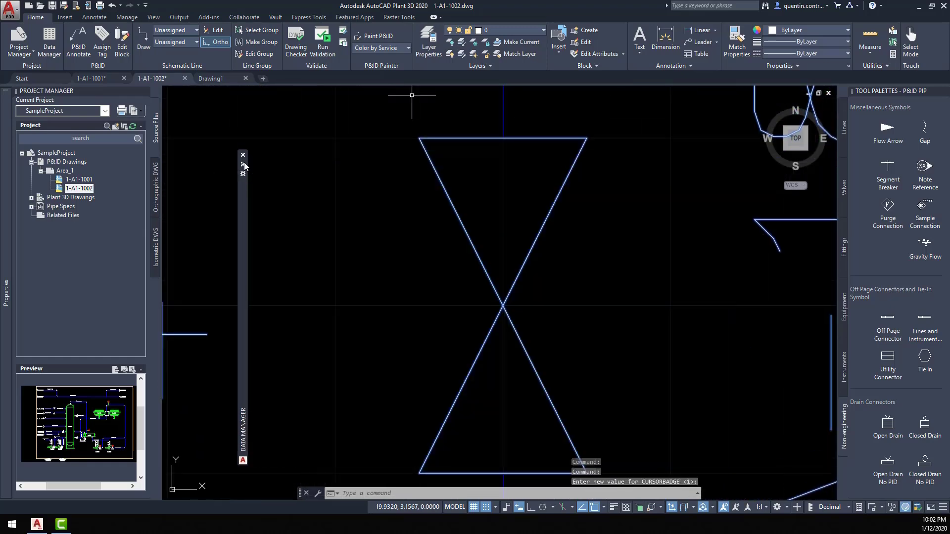
scroll(451, 260, down, 4)
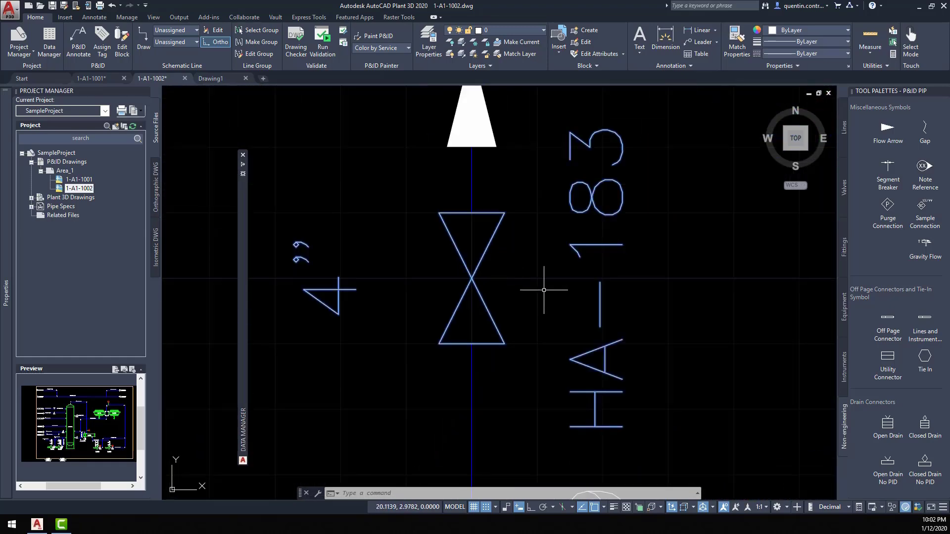
scroll(558, 253, down, 4)
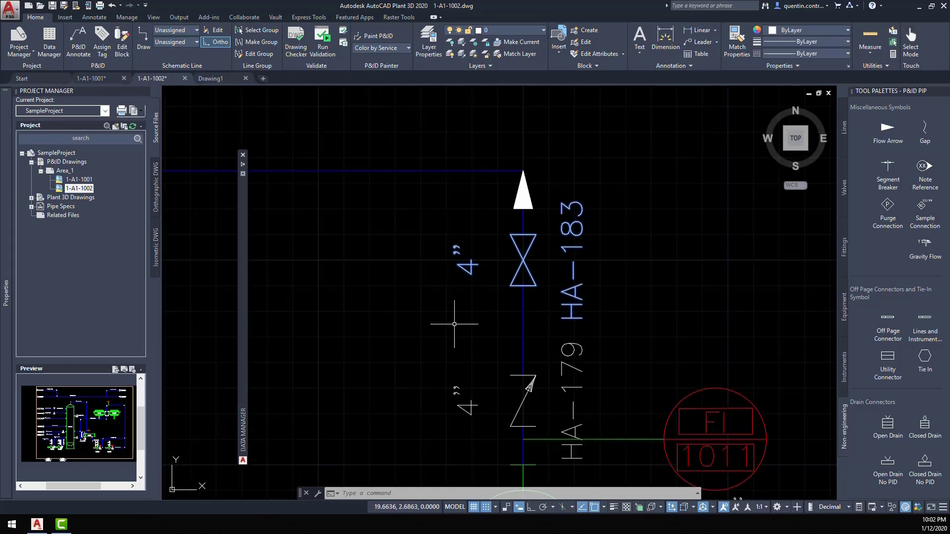
mouse_move(243, 168)
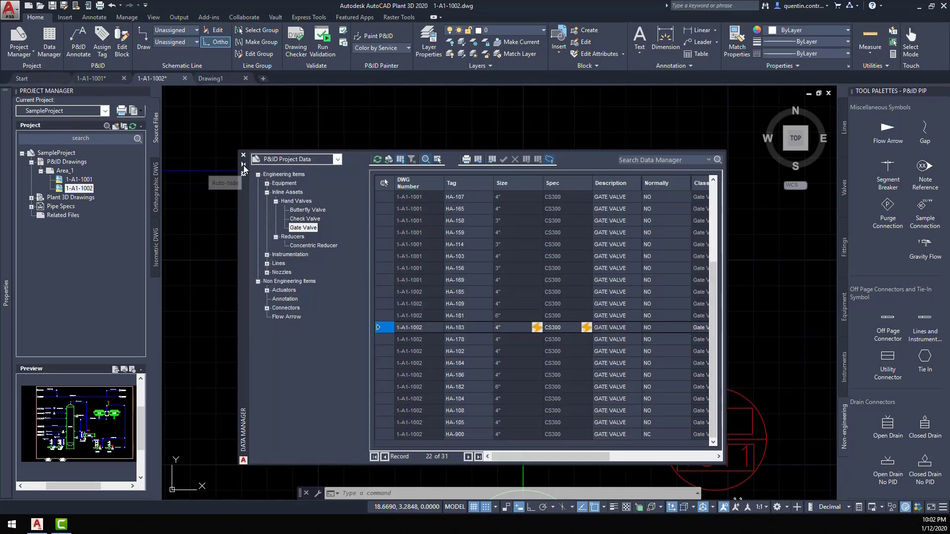
Step: List the Check Valves, zoom to HA-179 from its row, and auto-hide the Data Manager
click(300, 220)
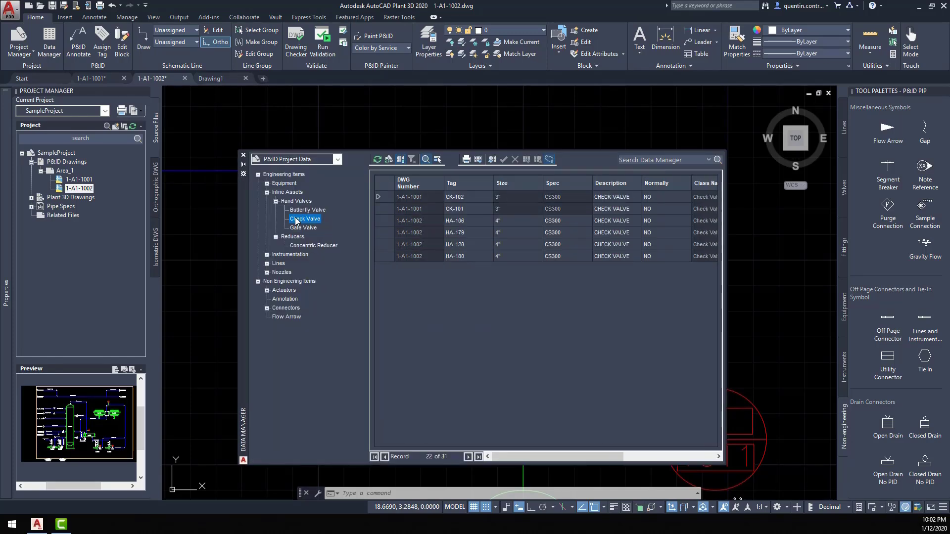
click(385, 233)
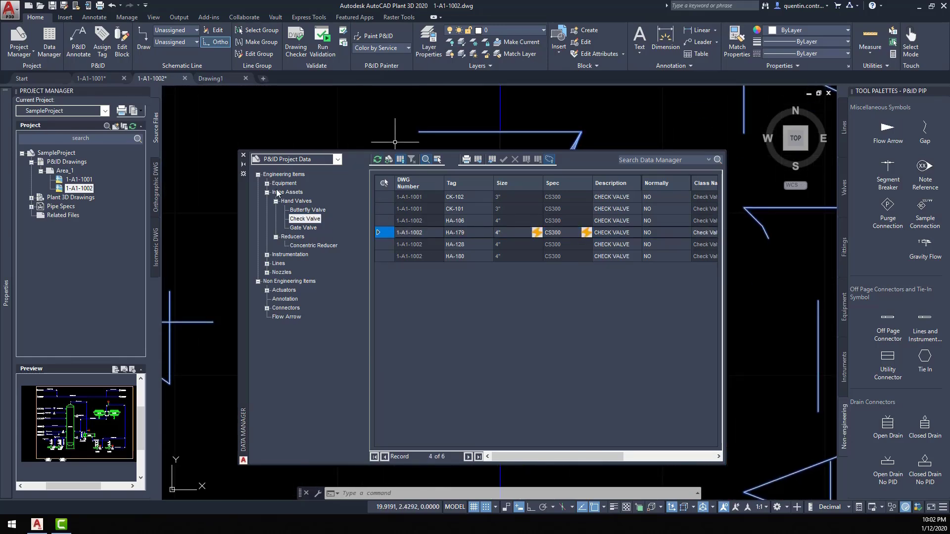
click(243, 165)
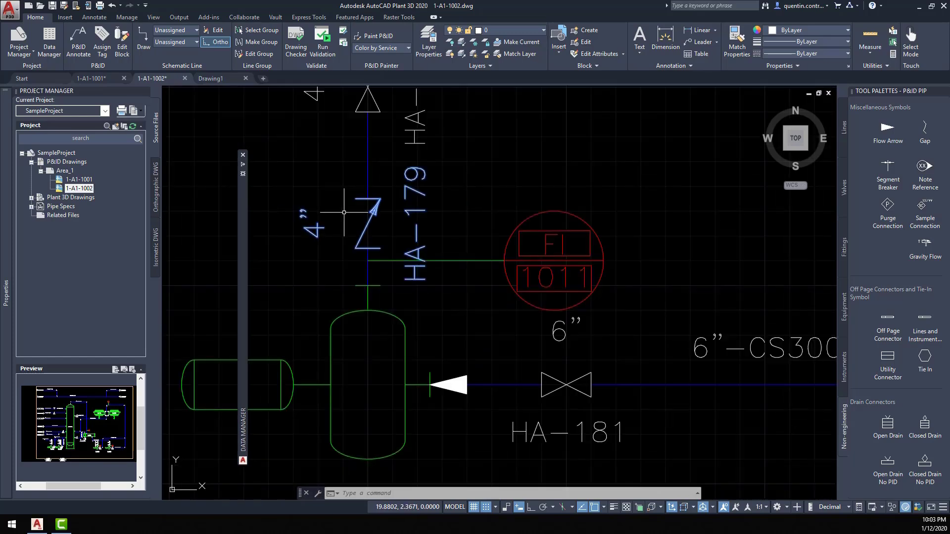
scroll(344, 212, down, 2)
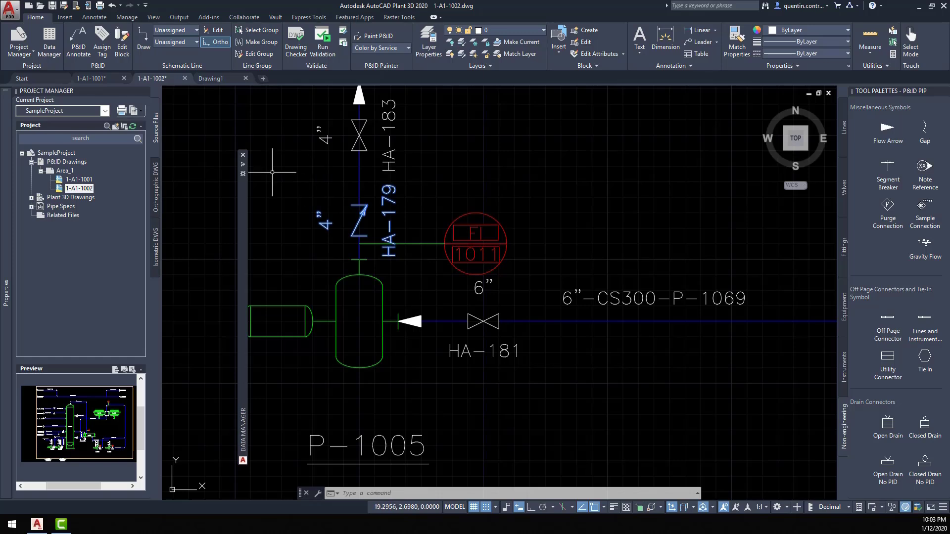
mouse_move(242, 168)
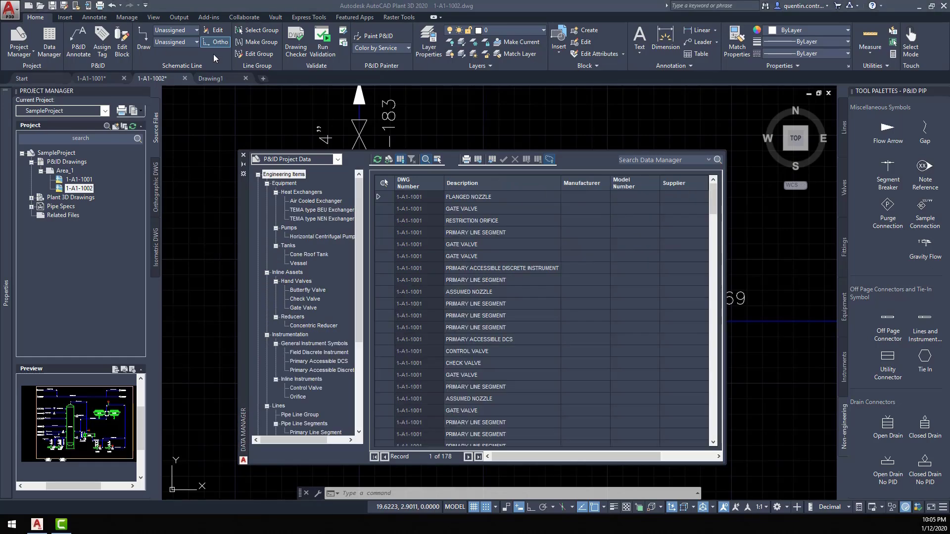
Step: Switch the Data Manager to Project Reports and load the 41-record Valve List report
click(337, 159)
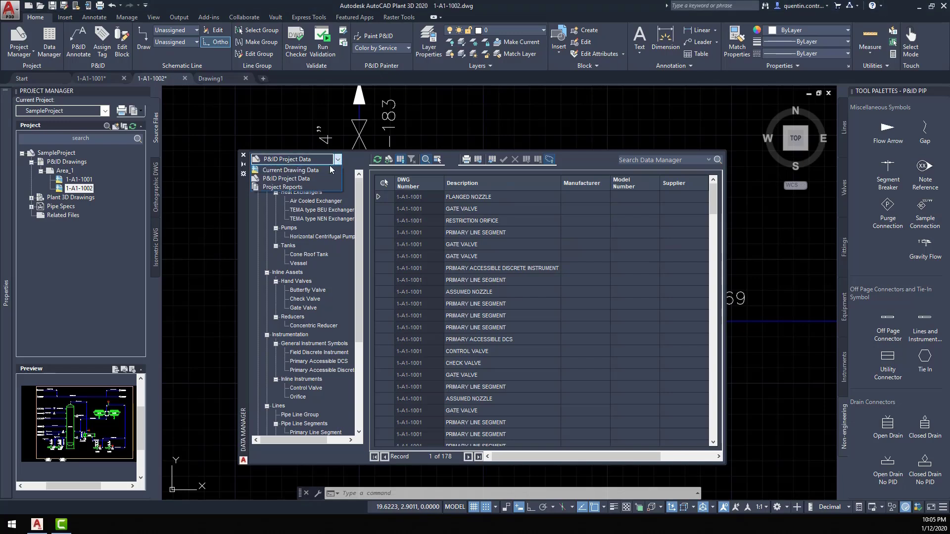
click(280, 187)
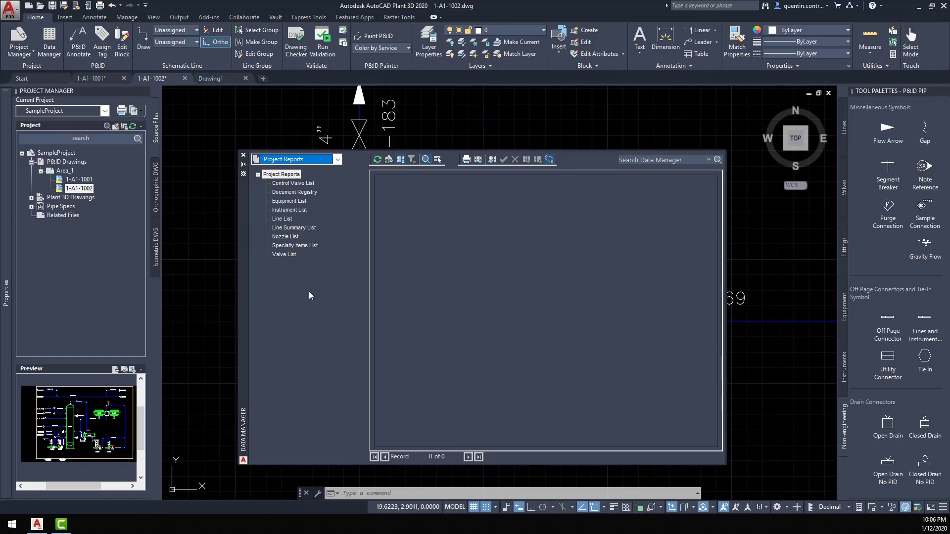
click(292, 255)
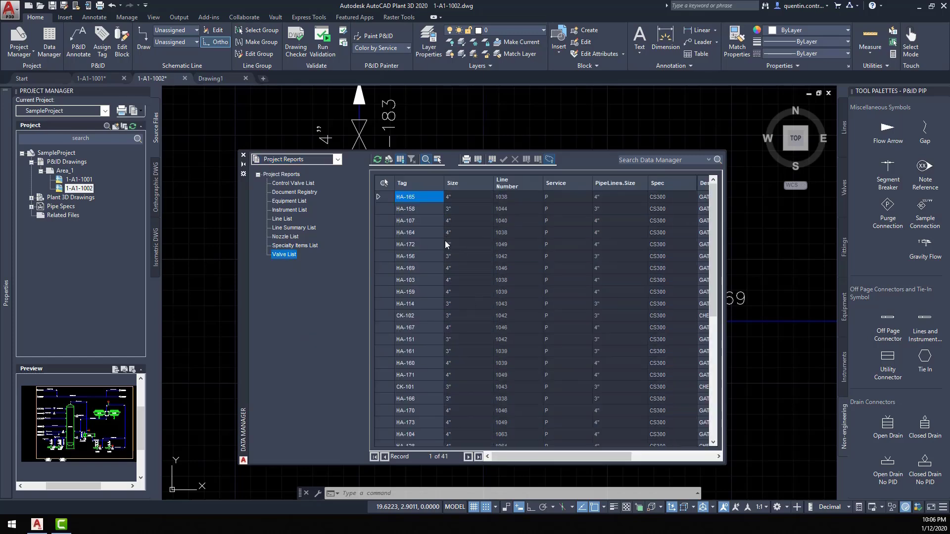
mouse_move(452, 246)
right_click(283, 257)
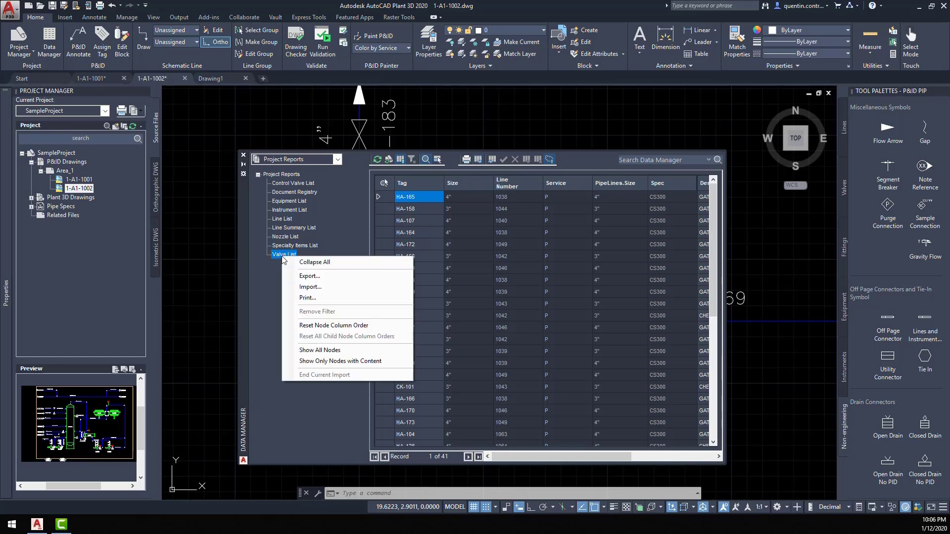
click(304, 277)
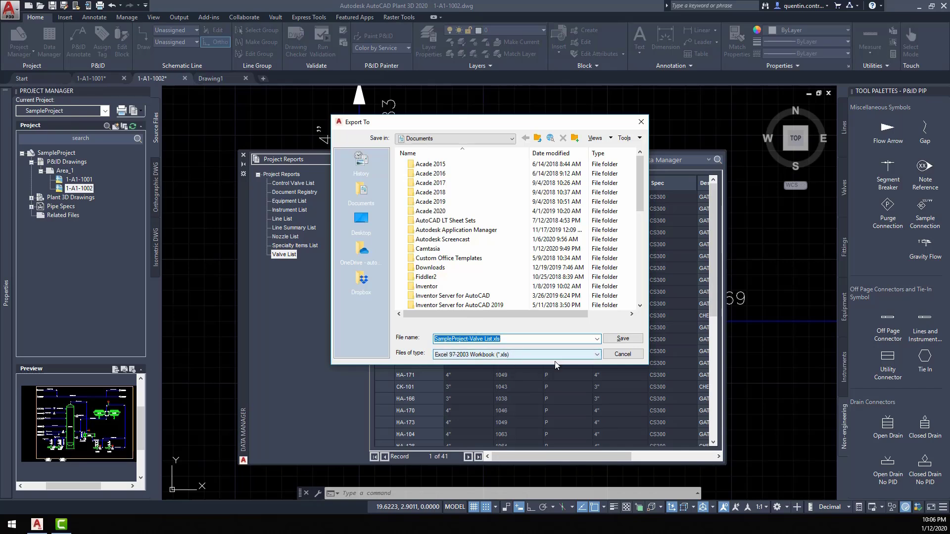
click(622, 355)
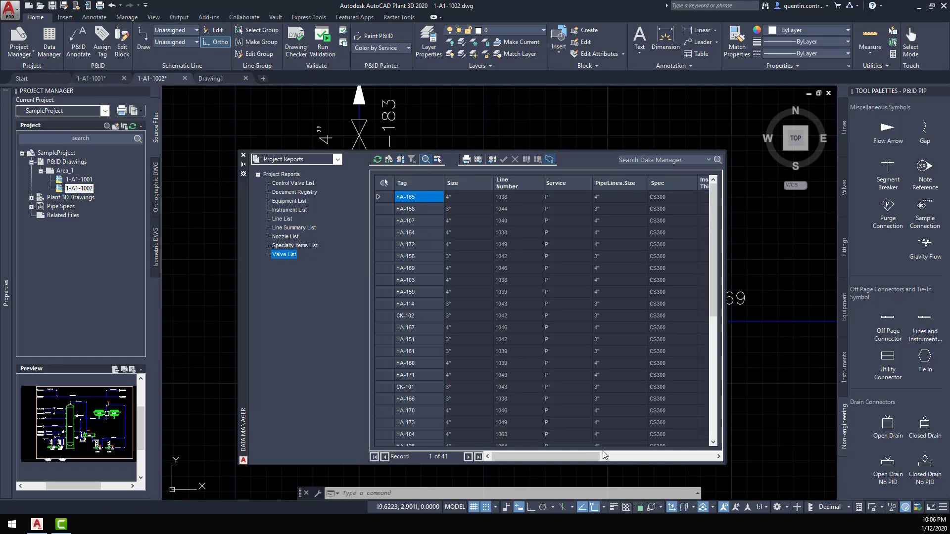
Step: Inspect the Valve List's Manufacturer column, dismiss the drag-to-annotate tip, then close the Data Manager
click(622, 456)
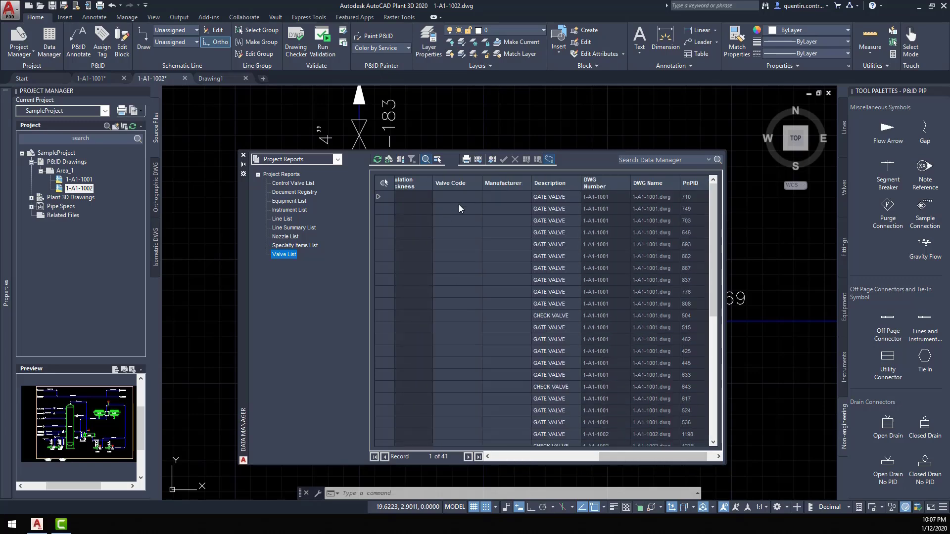
click(497, 197)
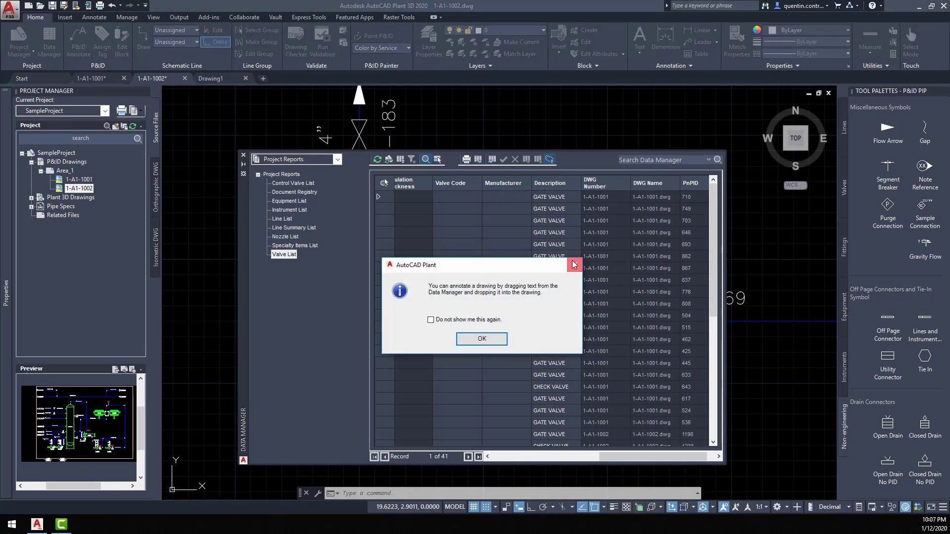
click(574, 265)
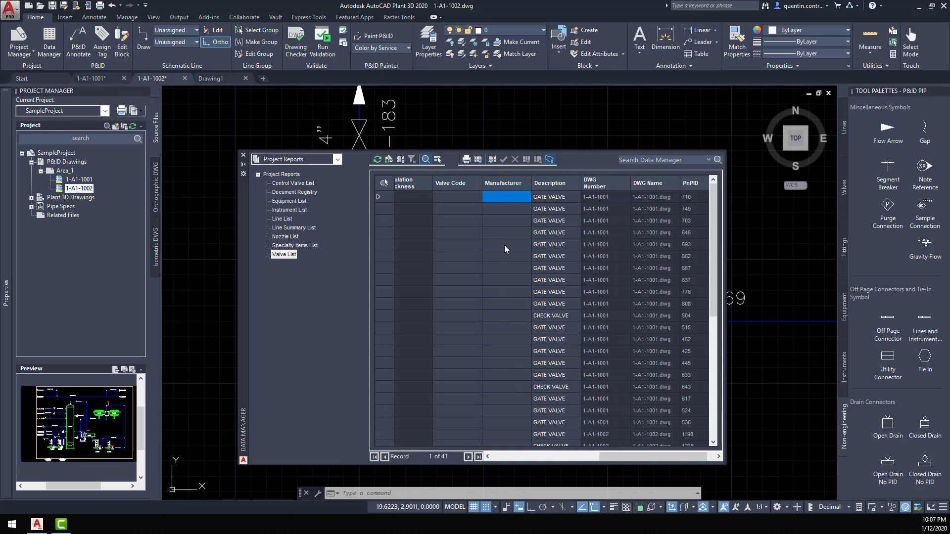
click(503, 265)
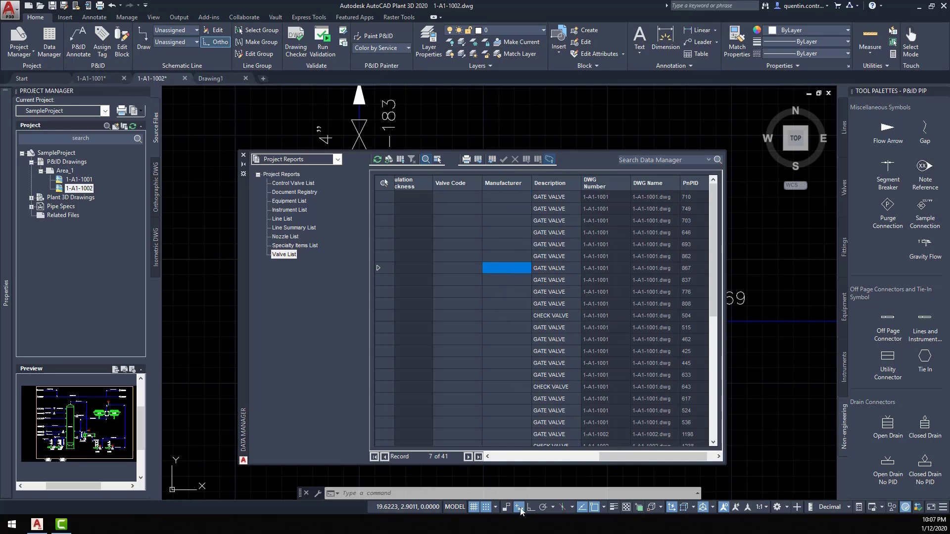
drag(619, 455, 574, 452)
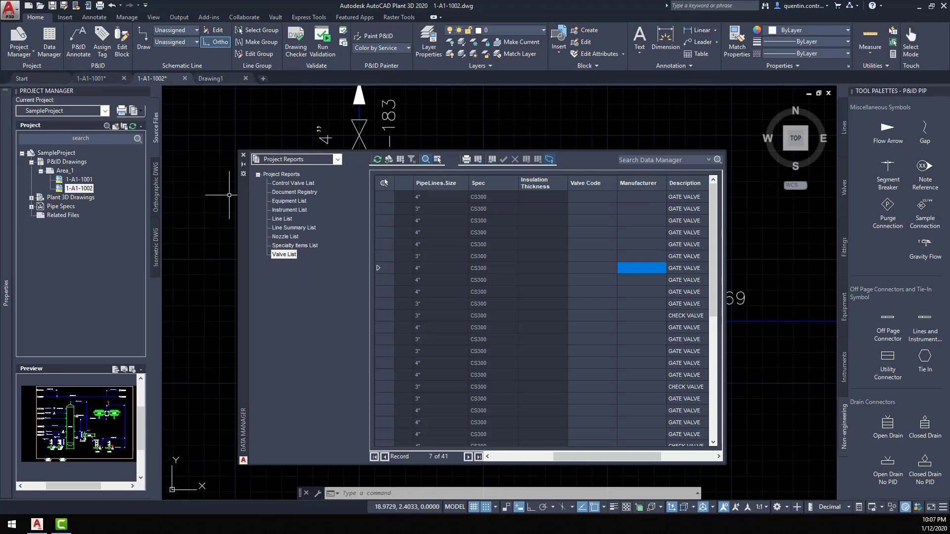
click(243, 155)
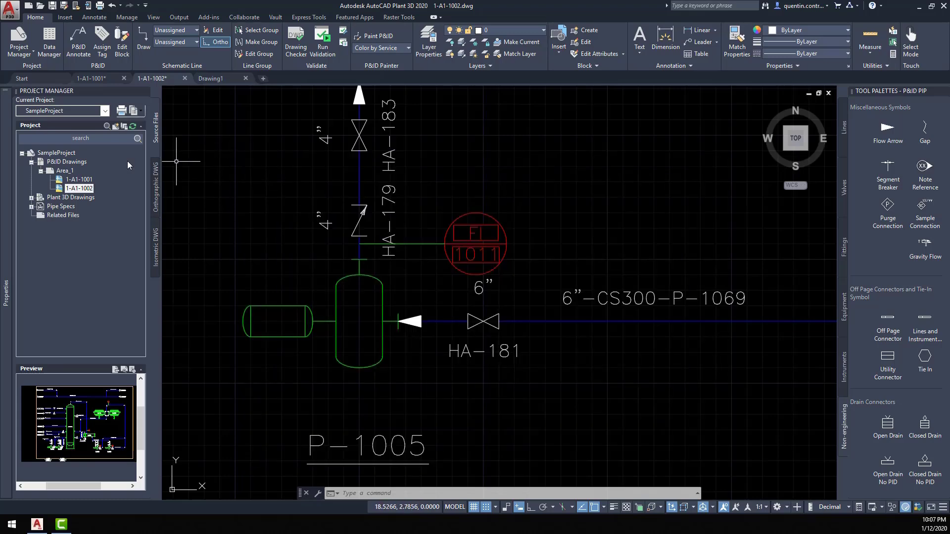
text(z)
key(Return)
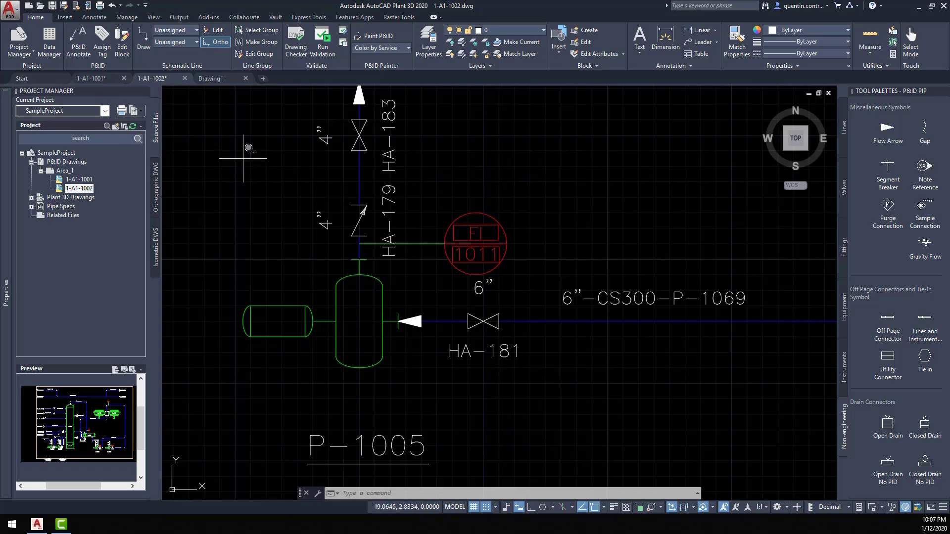
text(a)
key(Return)
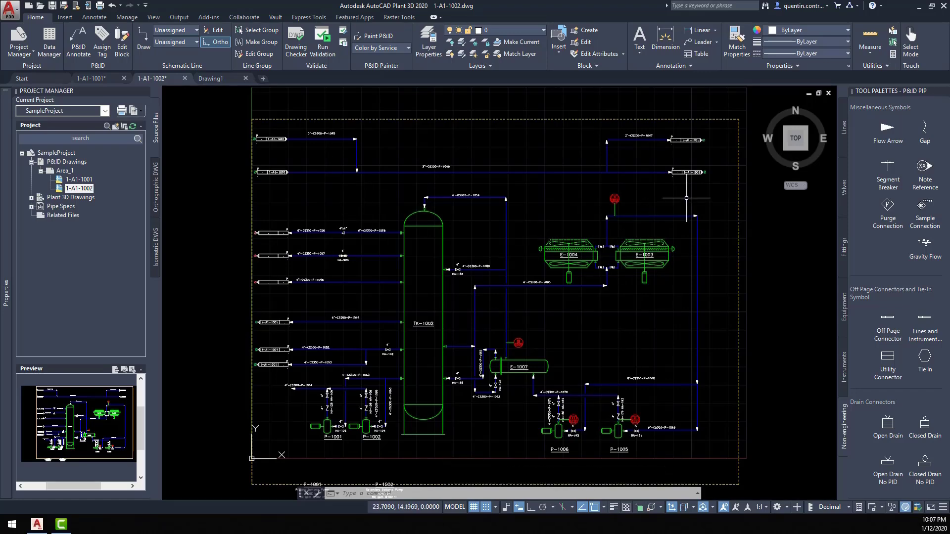
scroll(686, 198, up, 4)
click(690, 160)
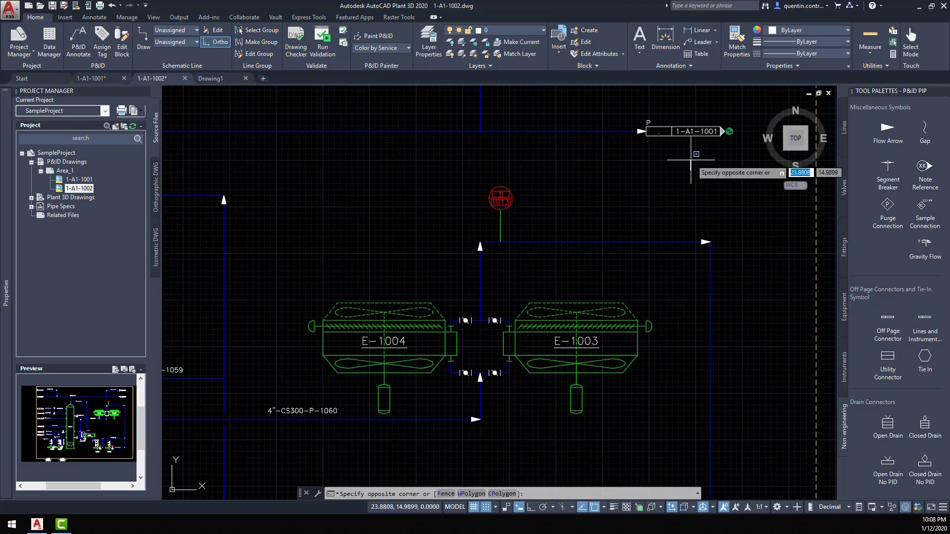
key(Escape)
middle_drag(683, 159, 474, 247)
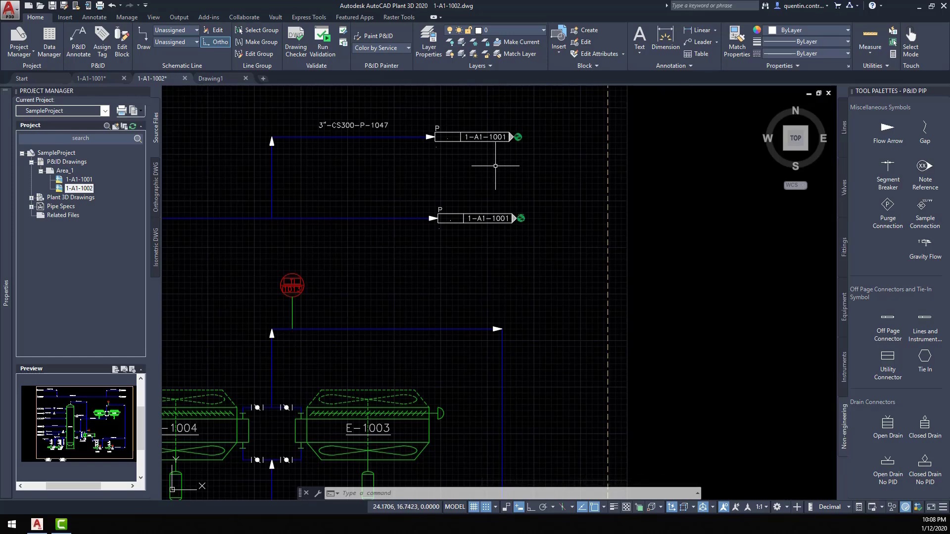
scroll(500, 163, up, 4)
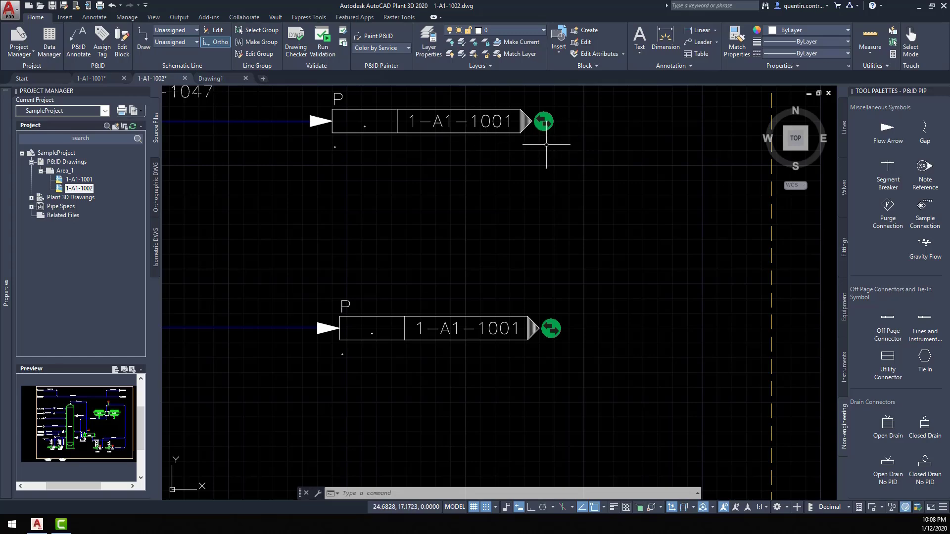
scroll(436, 169, down, 4)
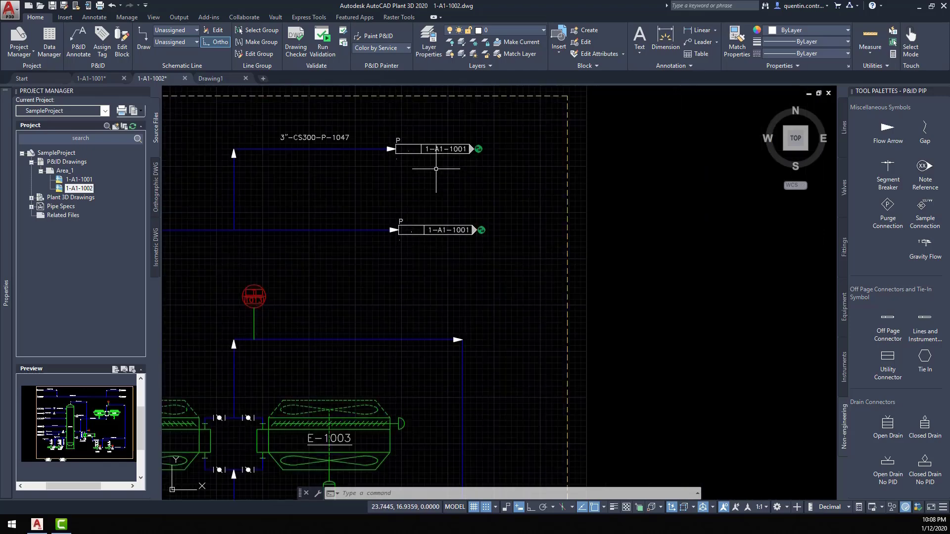
scroll(436, 168, down, 5)
middle_drag(375, 269, 590, 212)
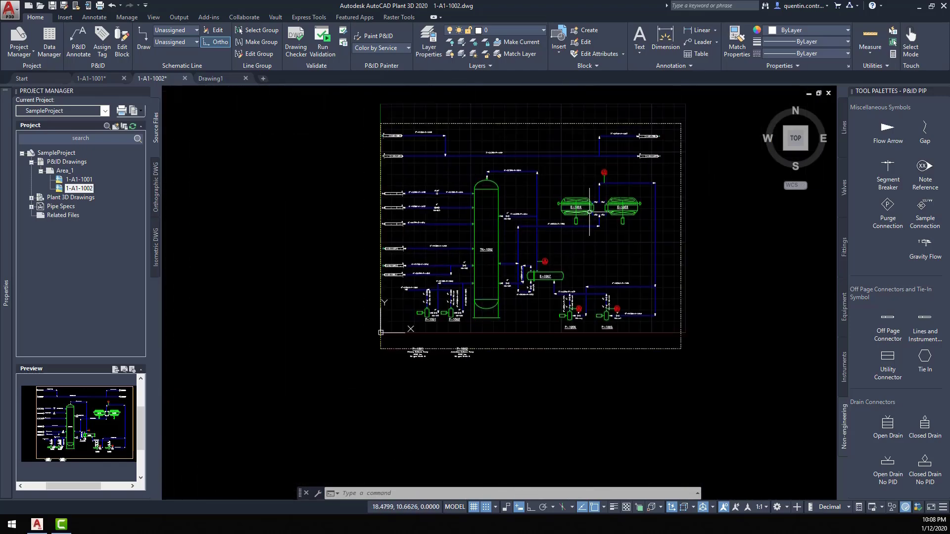
scroll(386, 230, up, 6)
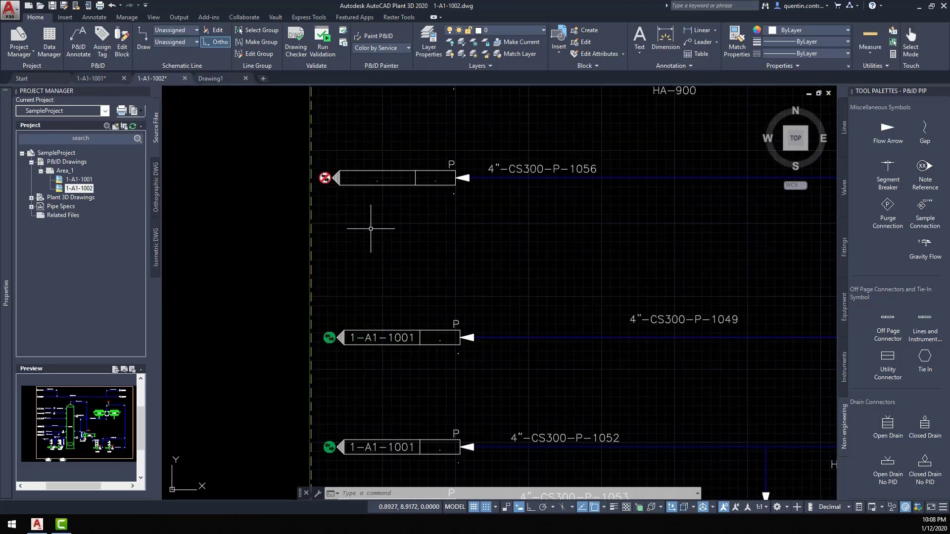
scroll(323, 185, up, 2)
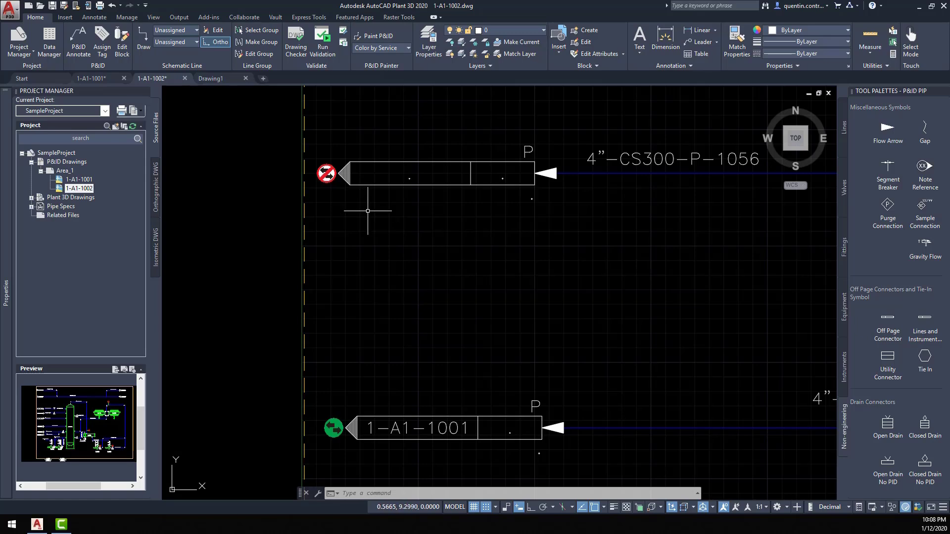
scroll(367, 211, down, 2)
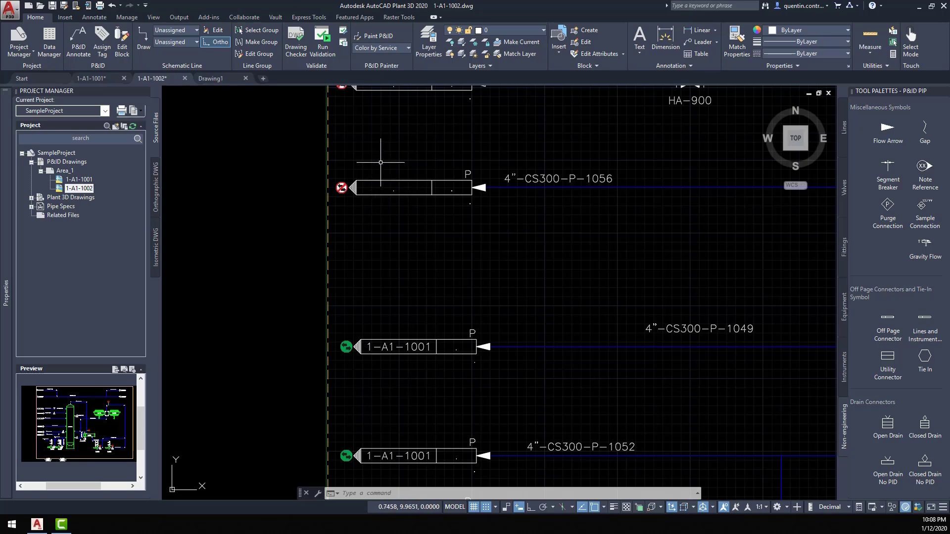
scroll(524, 272, down, 2)
scroll(569, 289, down, 2)
middle_drag(577, 292, 323, 267)
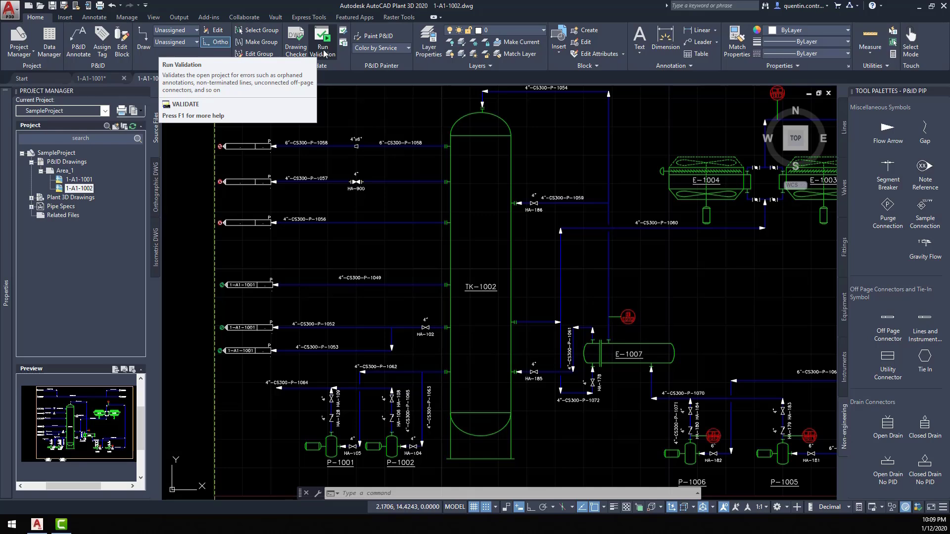
click(344, 32)
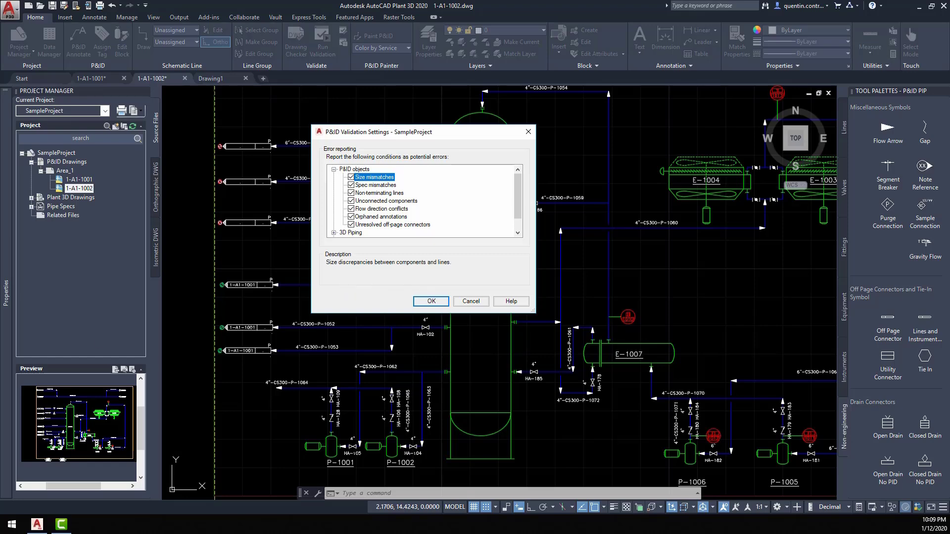
key(Return)
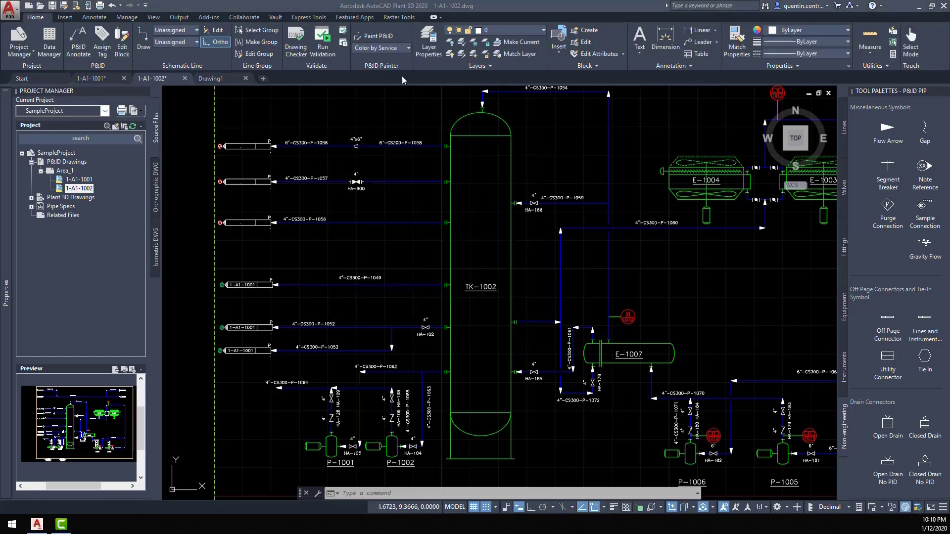